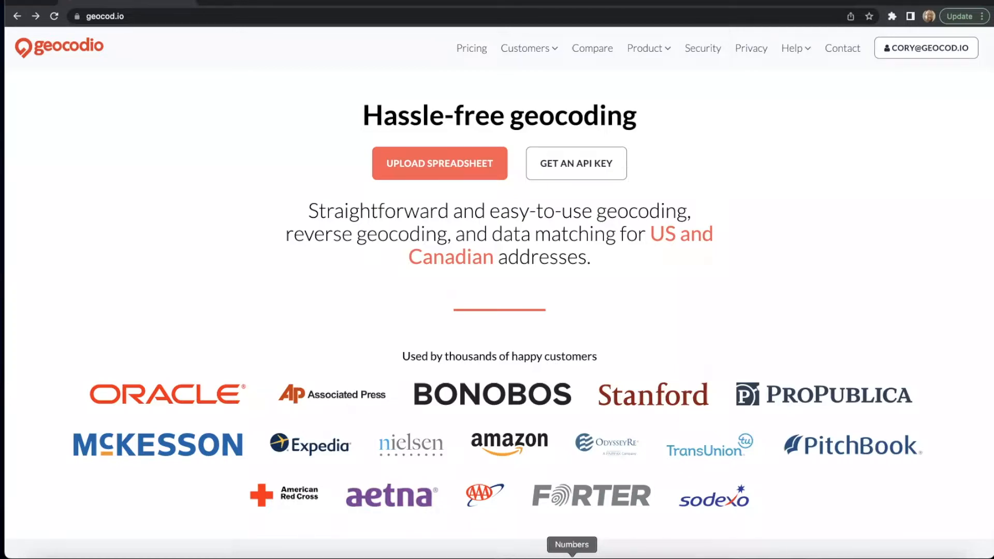
Switch to Numbers to look over the address spreadsheet's street, city, state and zip columns, and minimize it
click(572, 556)
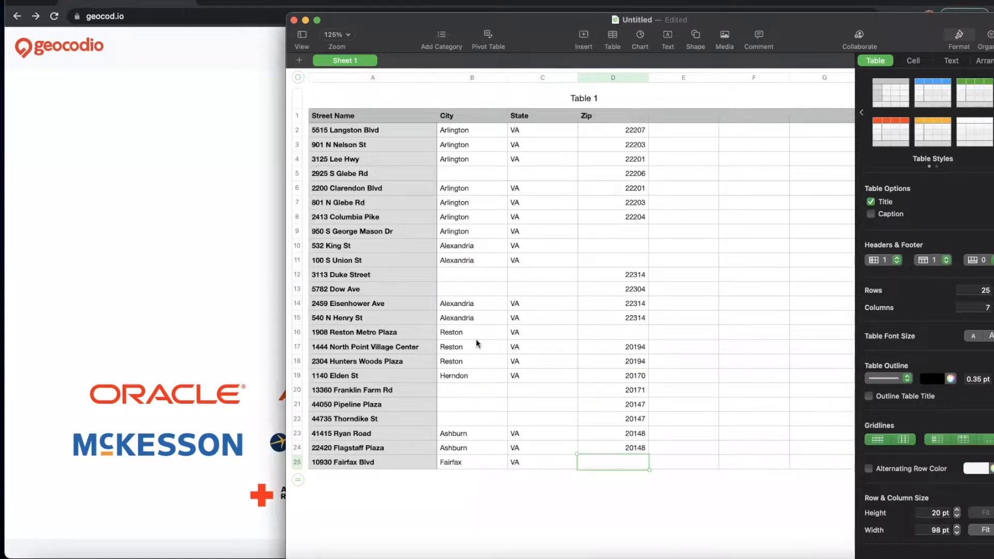
click(305, 24)
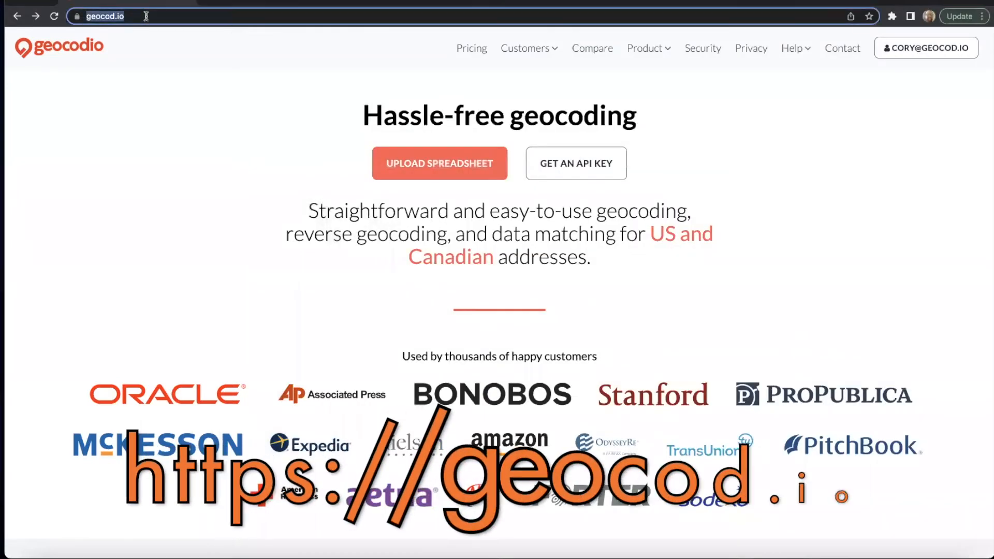
Load geocod.io, open the account dashboard and start a new upload
click(104, 17)
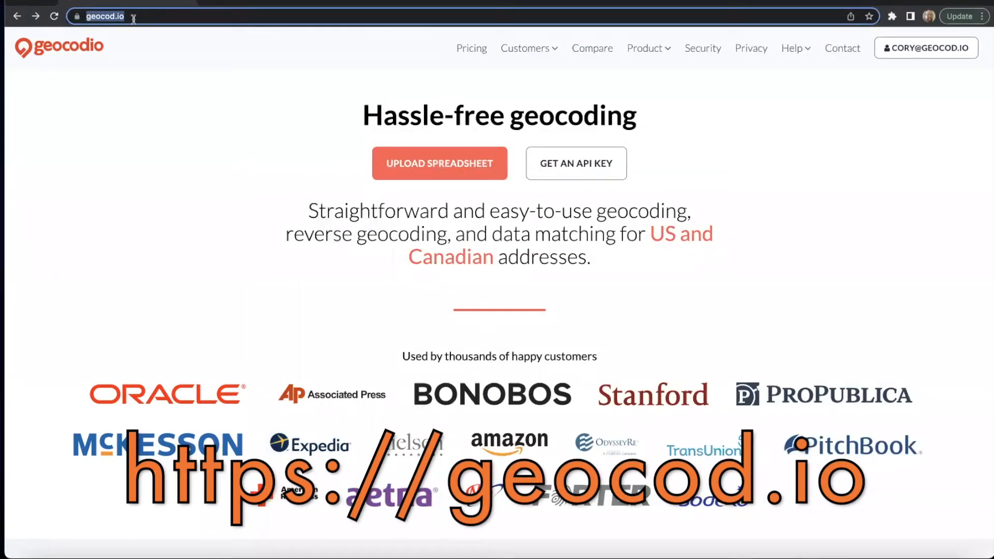
click(134, 18)
key(Return)
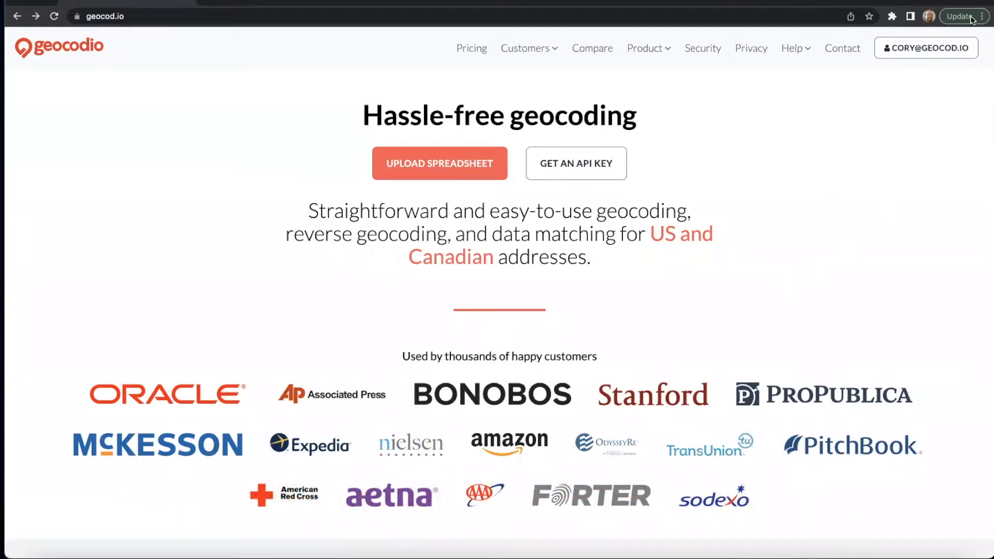
click(926, 56)
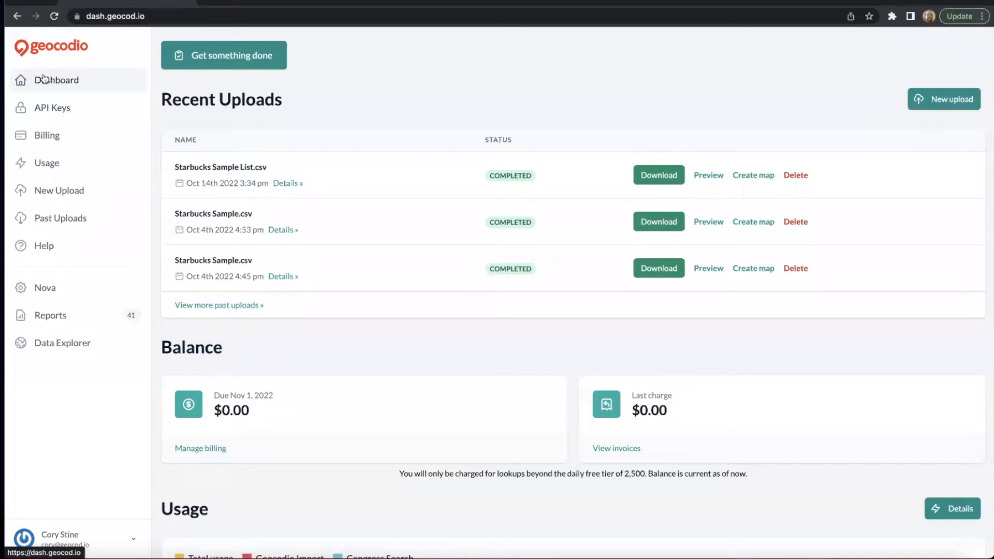
click(83, 195)
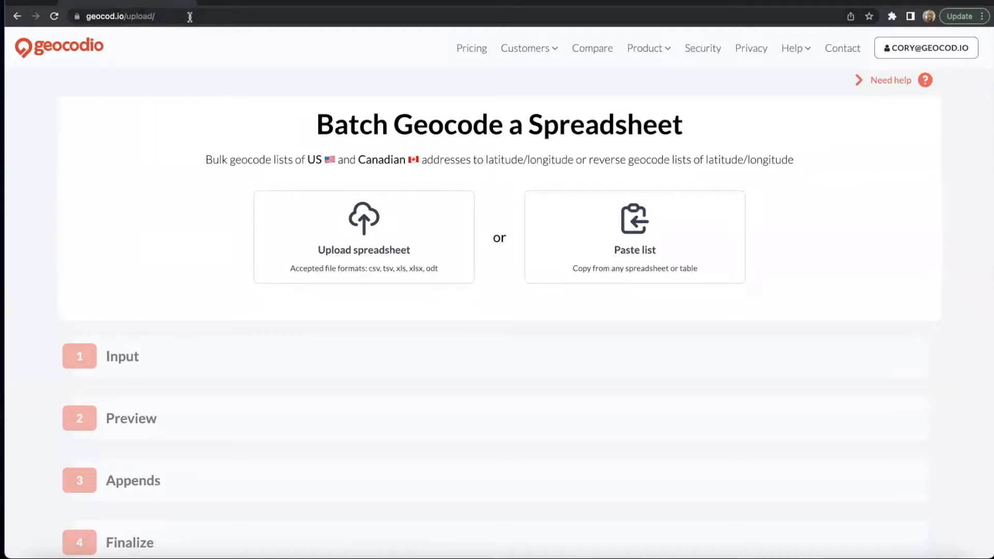
Upload the Starbucks-NOVA CSV file from the Downloads folder as the spreadsheet to geocode
click(162, 16)
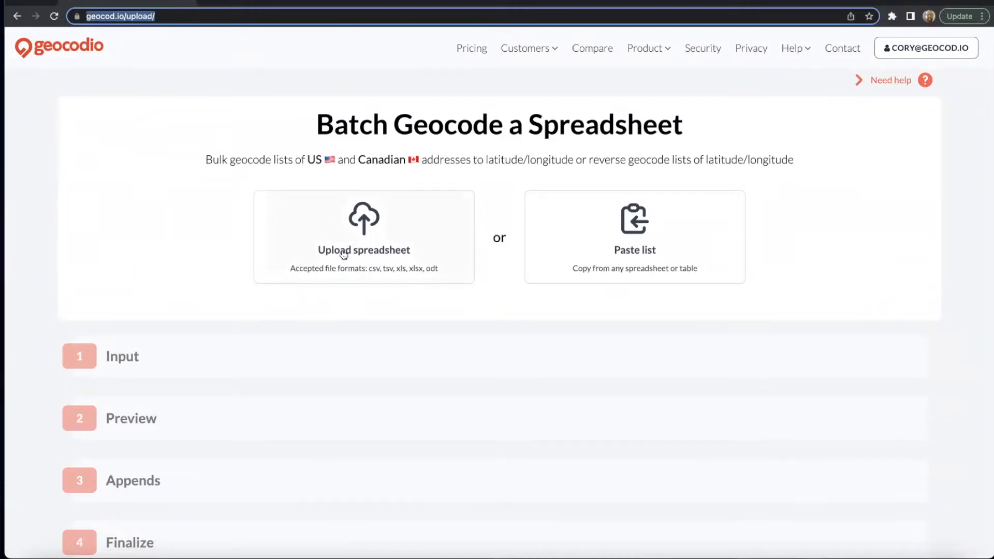
click(374, 226)
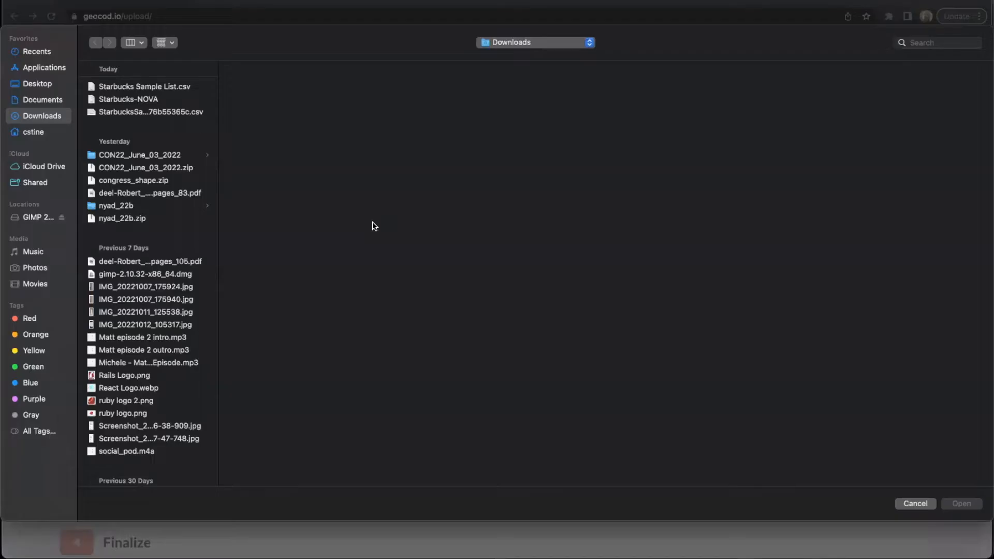
click(183, 101)
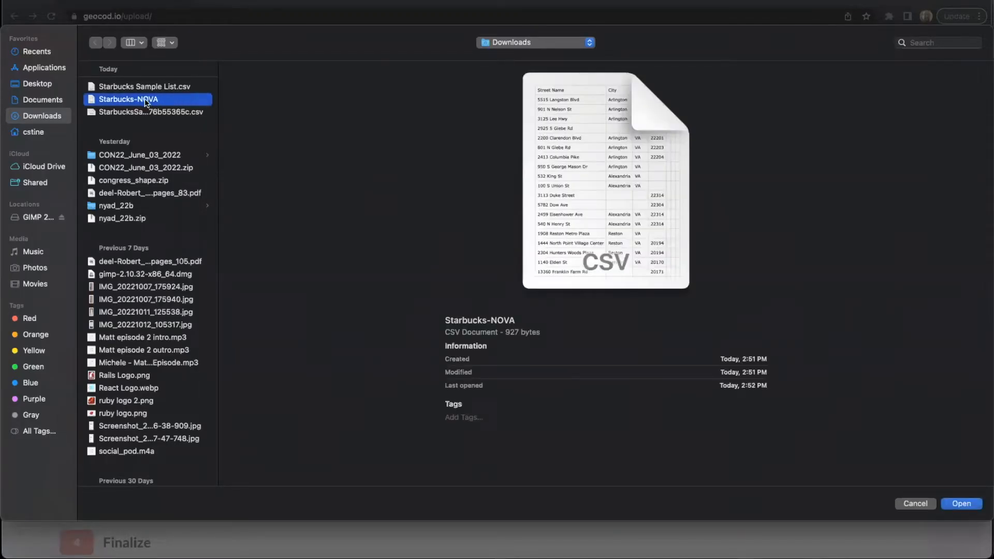
double_click(129, 99)
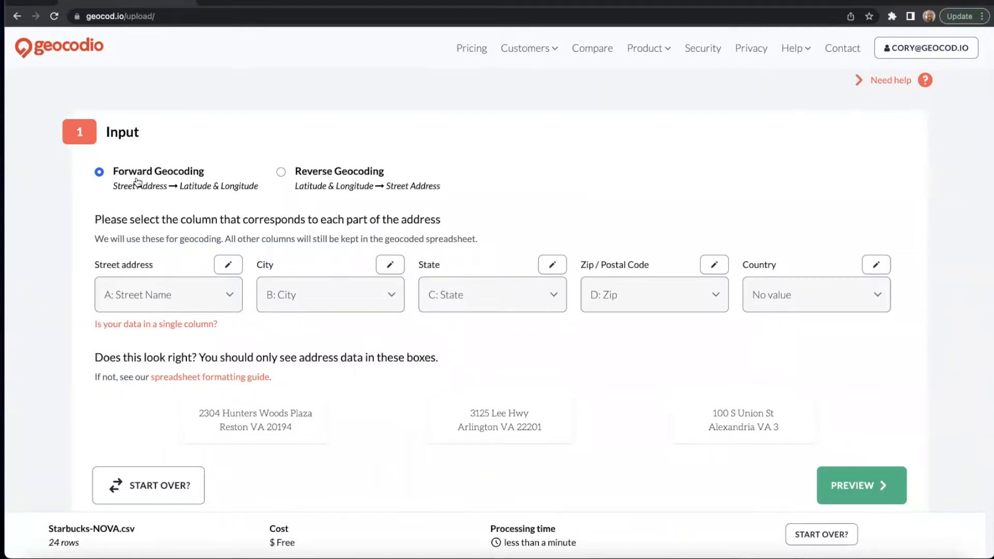
Choose Forward Geocoding and map street address to A: Street Name, city to B: City, state to C: State and zip to D: Zip
click(280, 172)
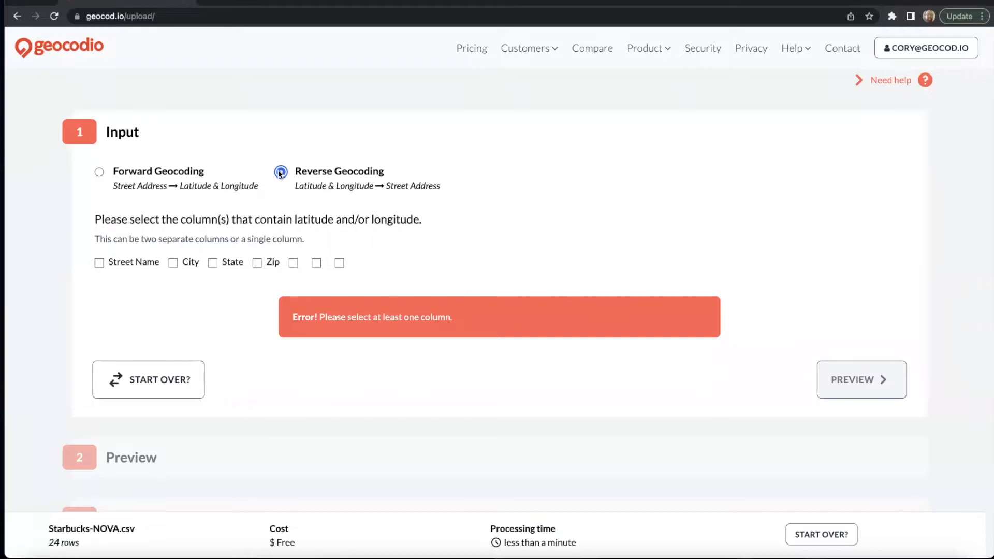
click(100, 172)
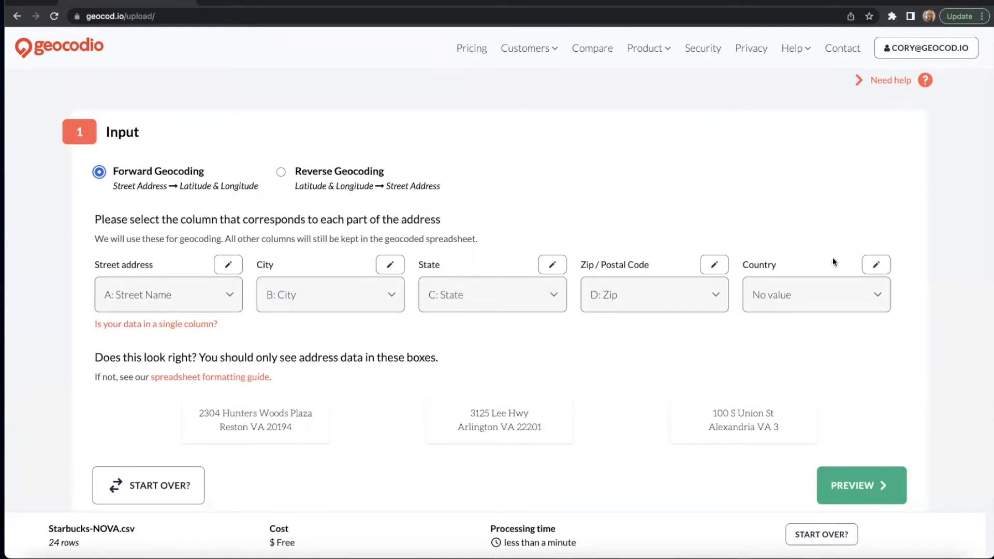
click(150, 295)
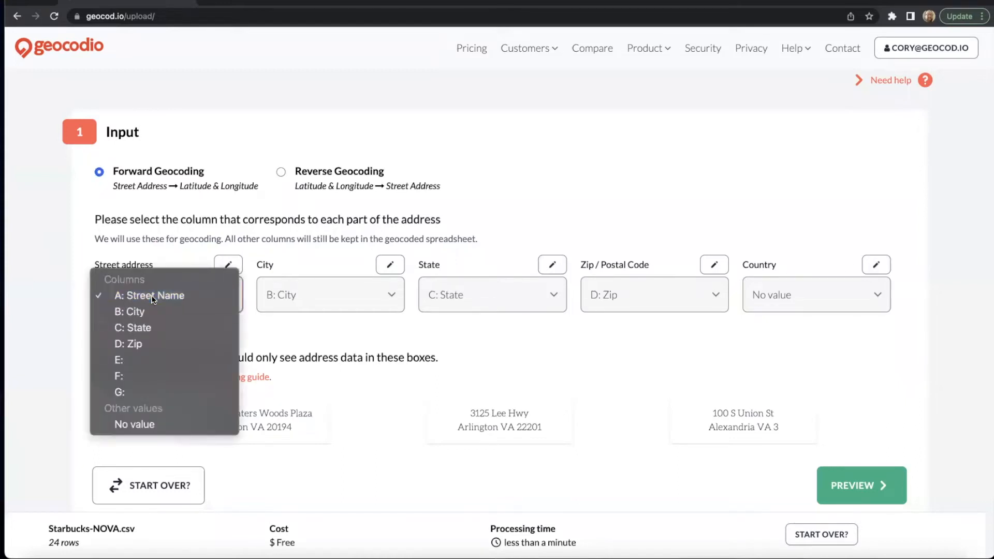
click(151, 295)
click(305, 296)
click(459, 299)
click(475, 297)
click(481, 298)
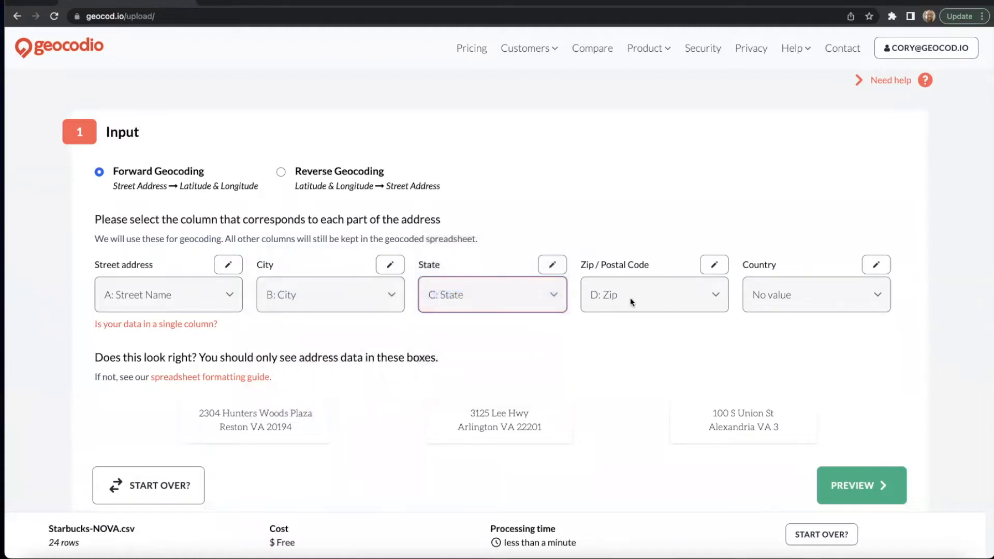
click(629, 297)
click(615, 294)
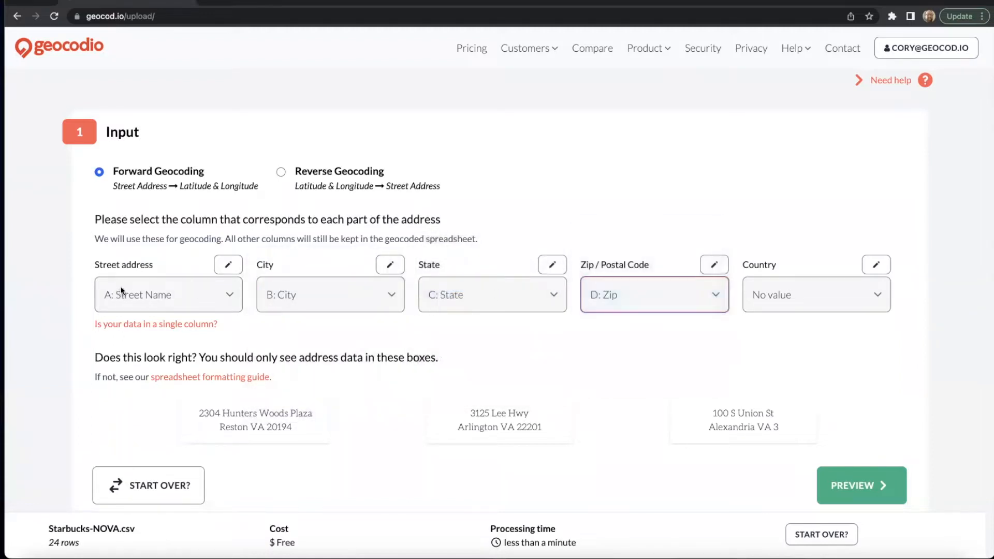
click(133, 300)
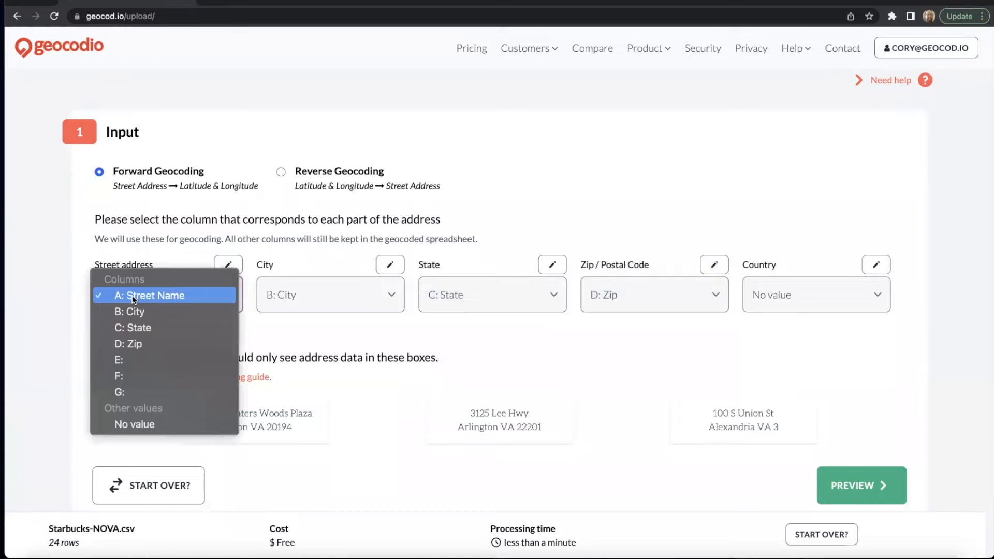
click(133, 300)
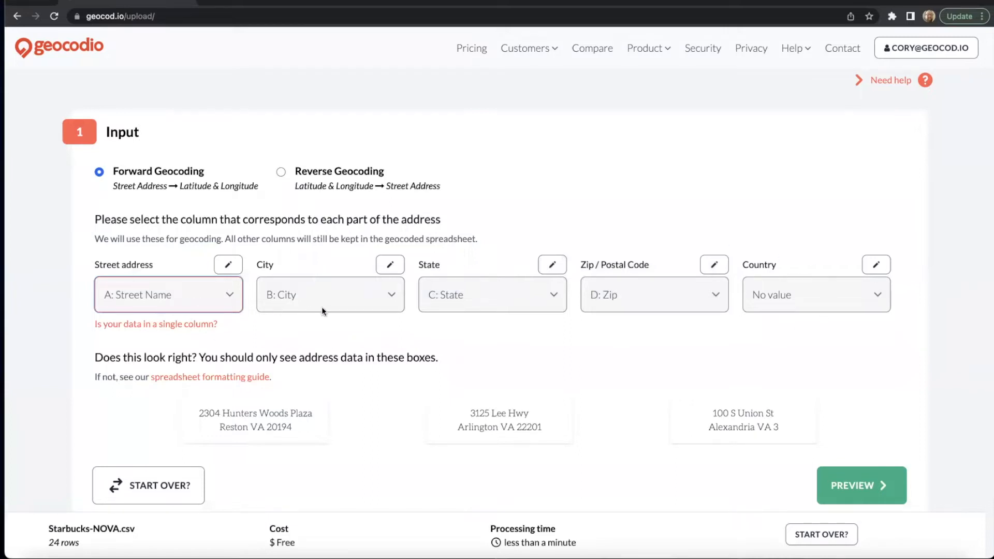
Check the sample addresses built from the mapped columns and generate the geocoding preview
scroll(309, 353, down, 2)
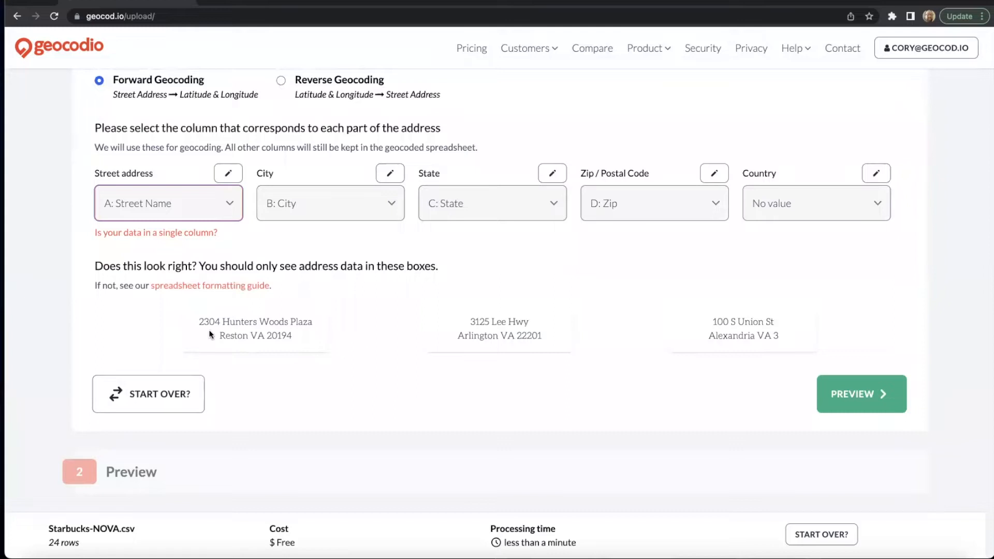
drag(200, 322, 319, 334)
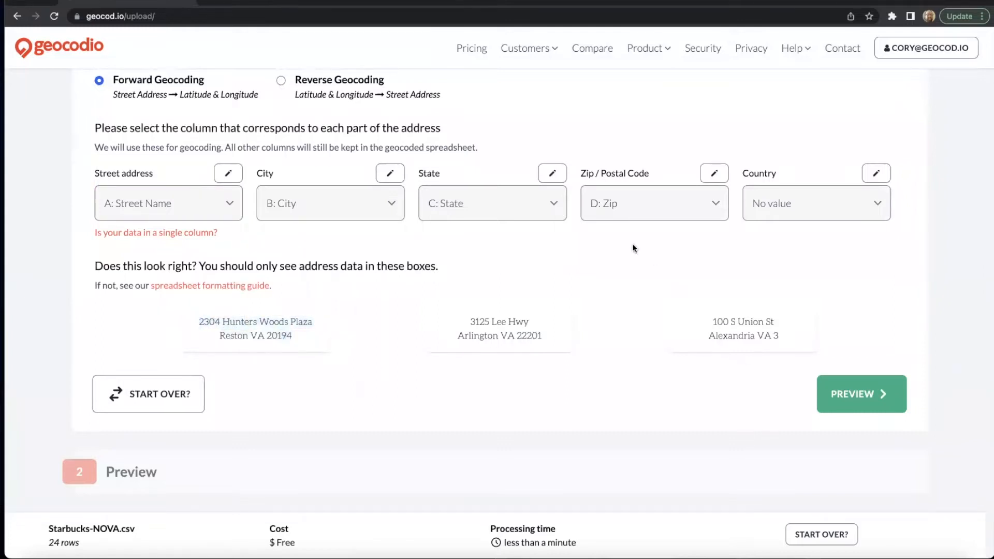
click(862, 397)
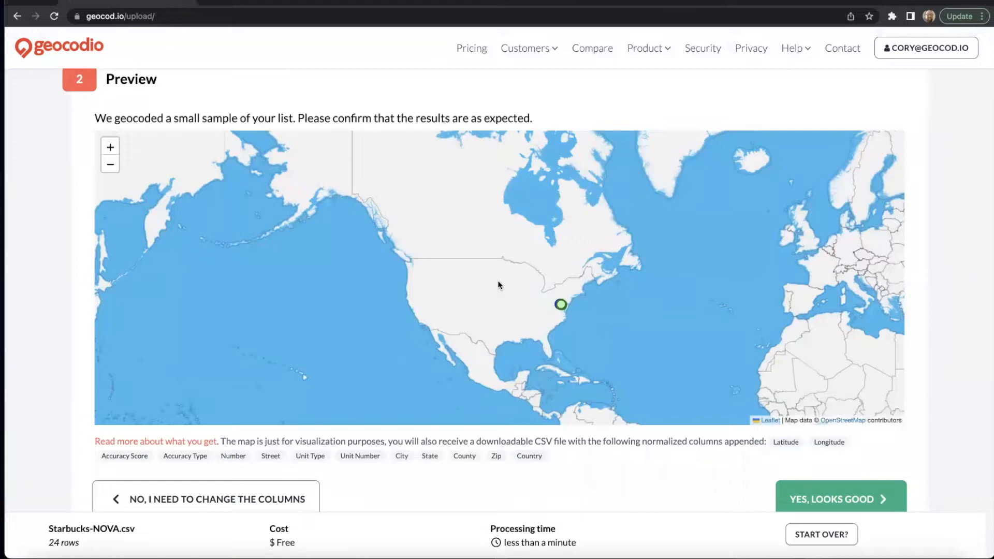
Inspect the sampled locations around Washington on the preview map and accept the results
scroll(577, 309, up, 2)
scroll(576, 306, up, 4)
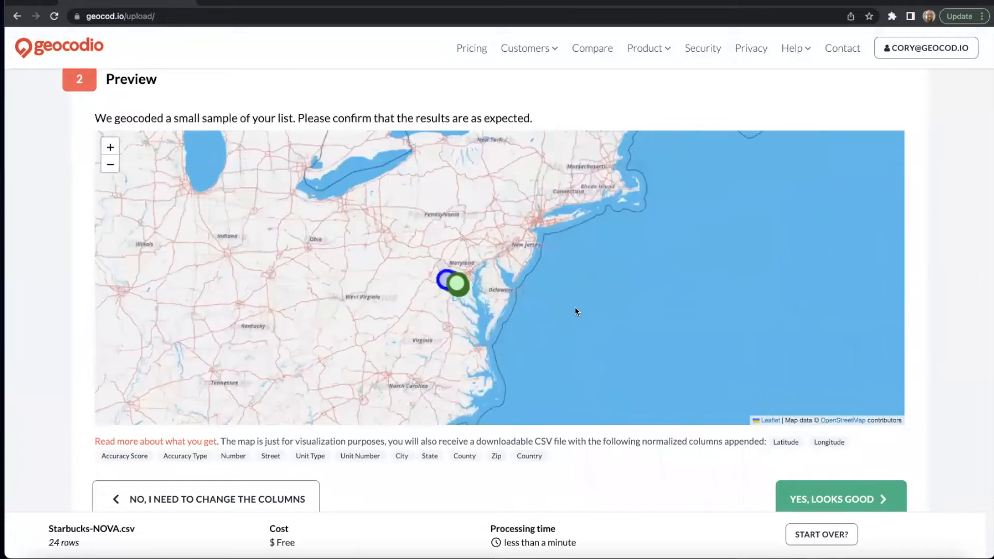
drag(258, 209, 530, 248)
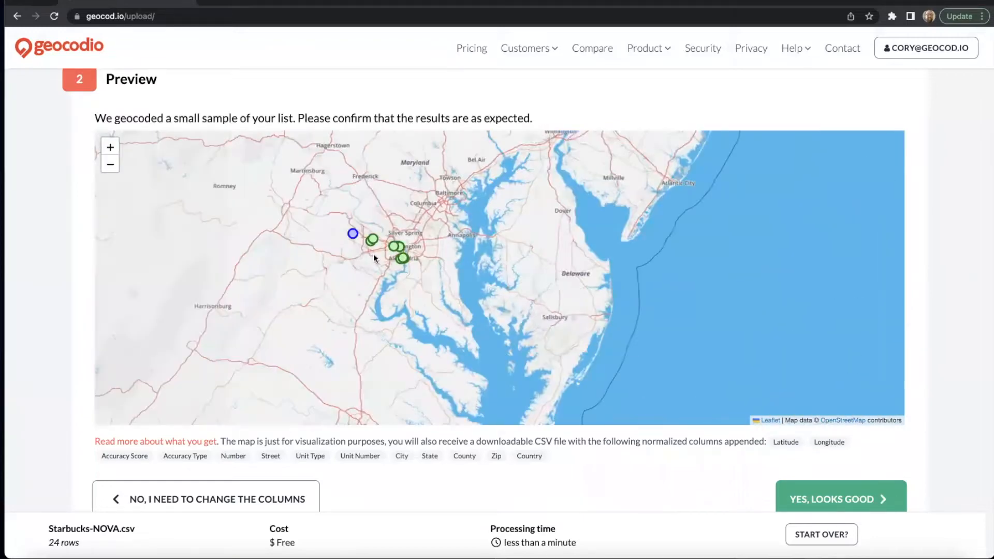
scroll(365, 246, up, 2)
drag(380, 276, 398, 276)
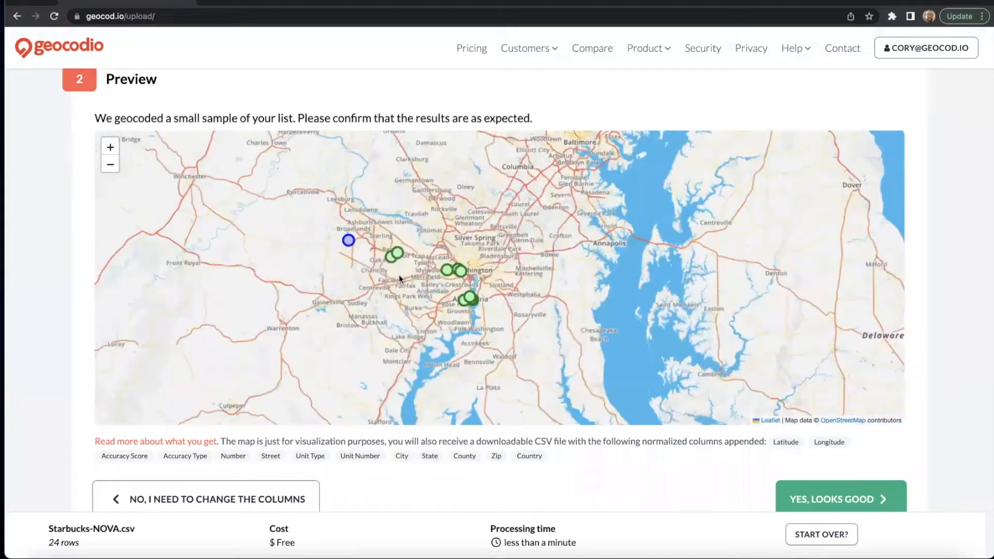
scroll(398, 278, up, 1)
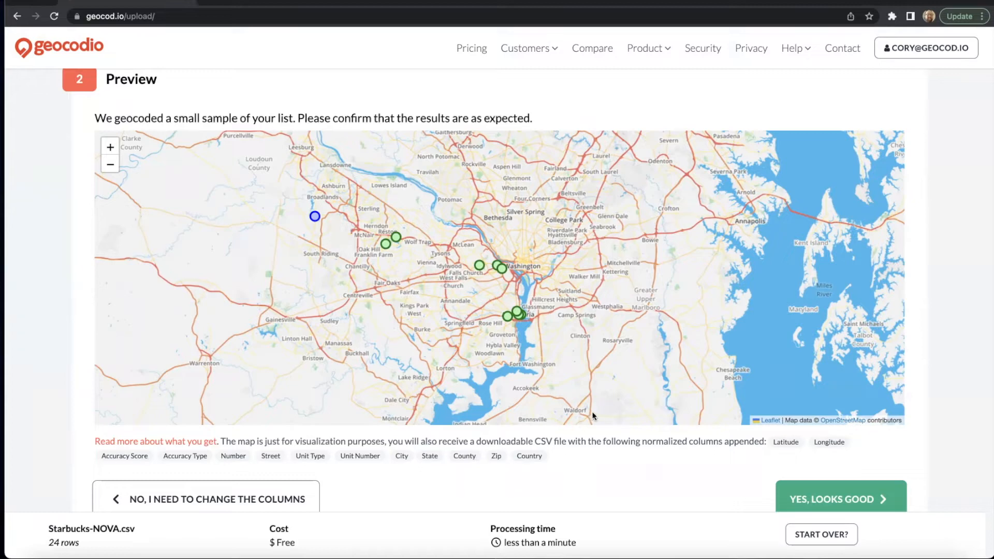
click(867, 499)
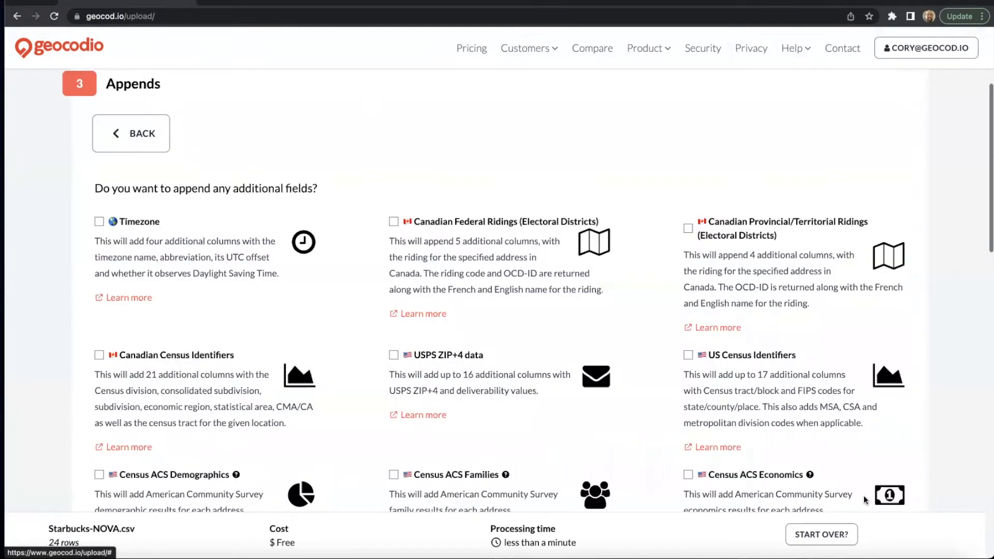
Append US Census Identifiers to the upload, as of the 2021 Census year (most recent)
scroll(955, 359, down, 3)
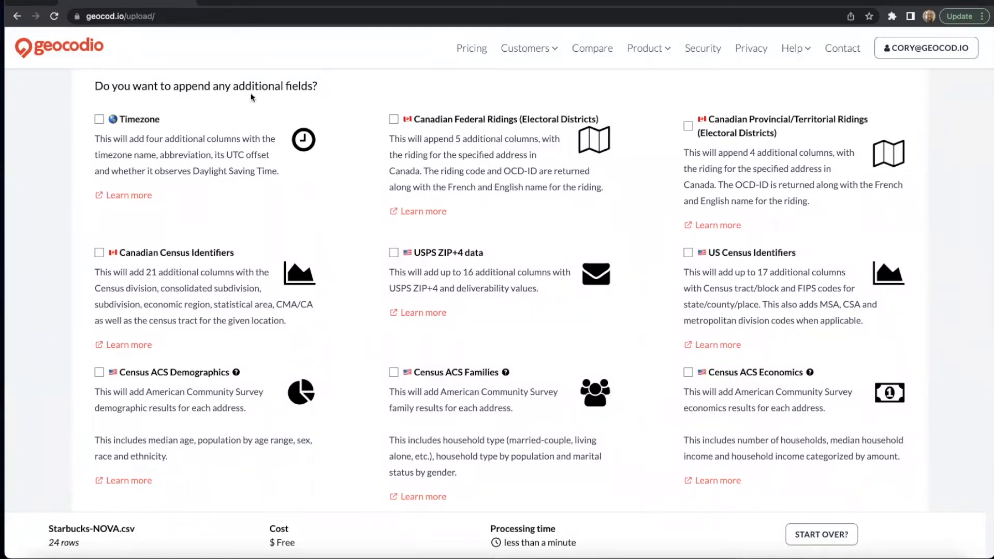
scroll(171, 130, up, 3)
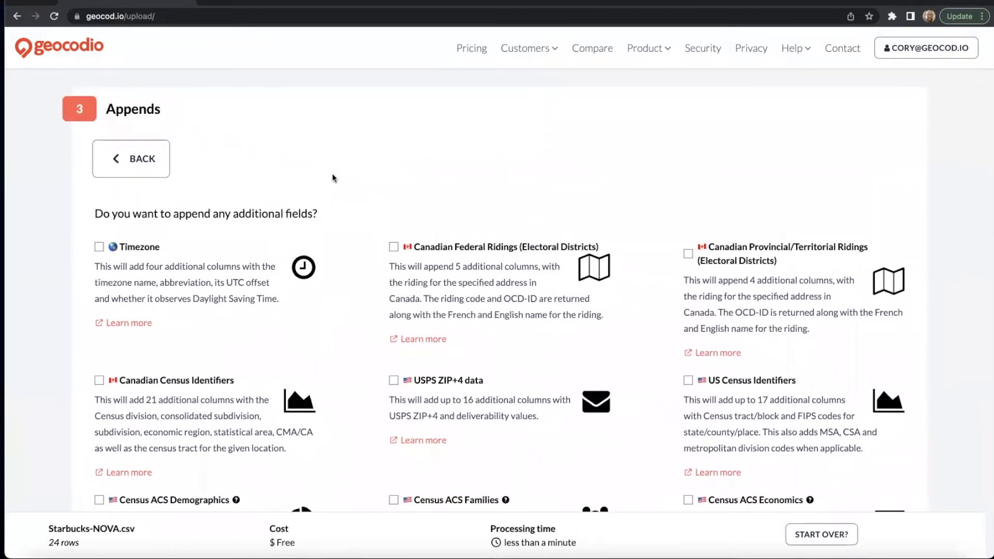
scroll(336, 190, down, 2)
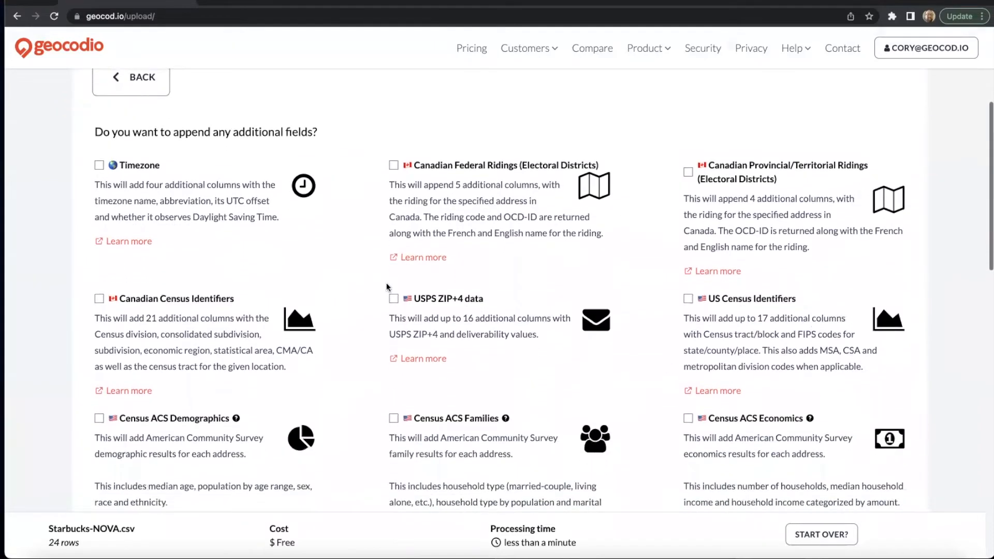
scroll(744, 314, down, 2)
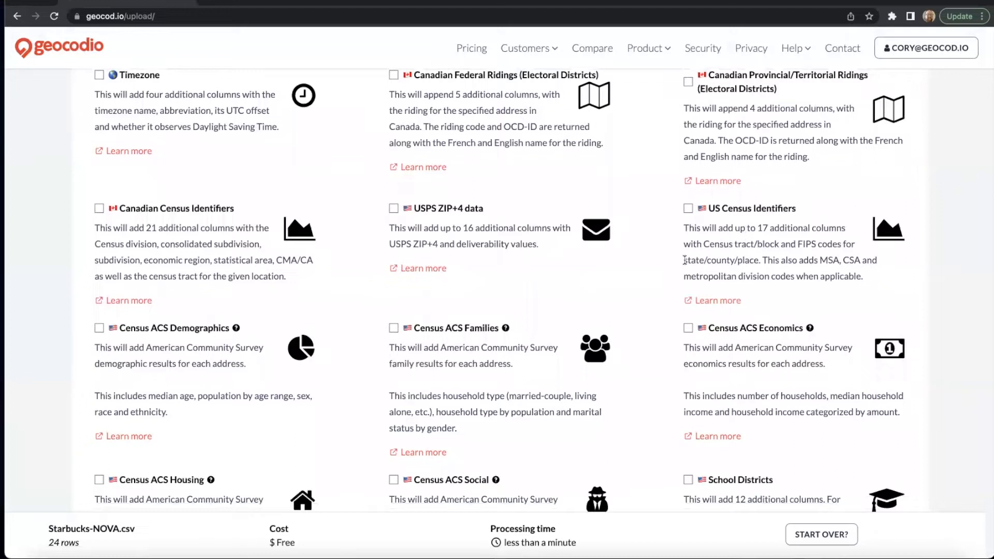
click(687, 209)
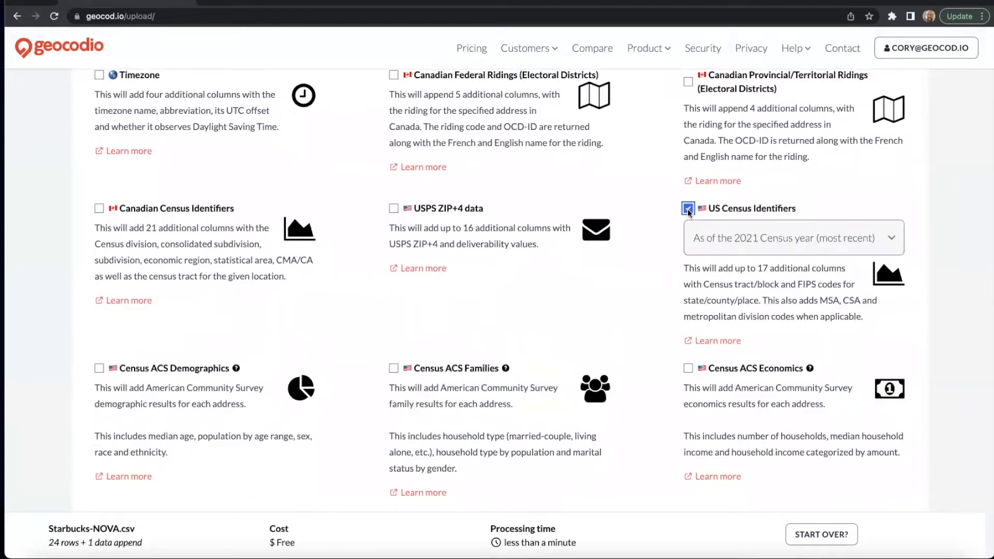
click(734, 241)
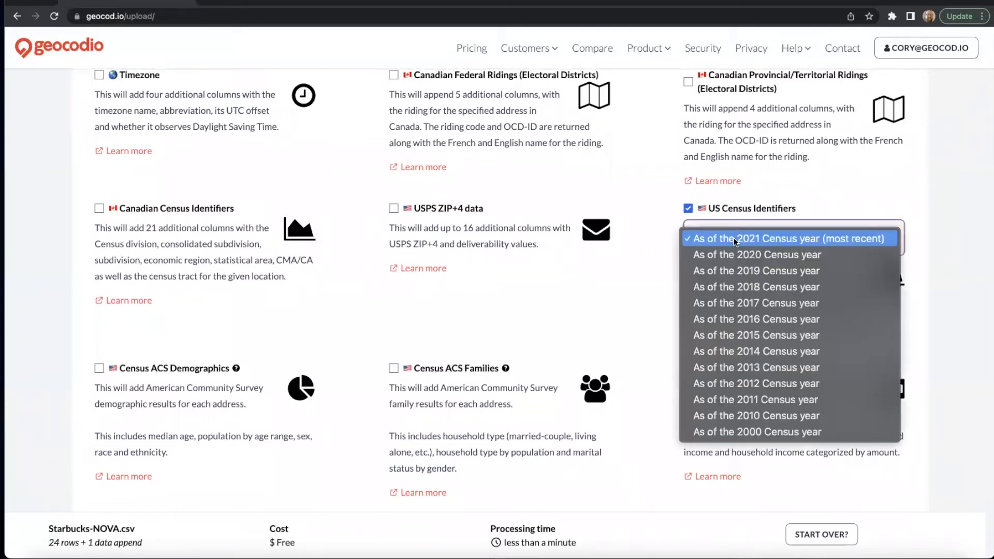
click(868, 238)
click(803, 238)
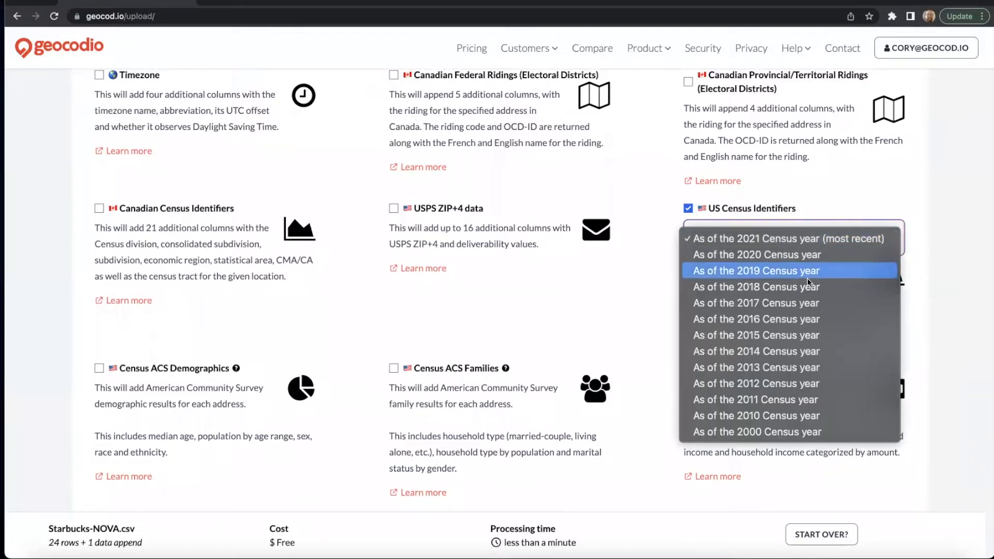
click(771, 240)
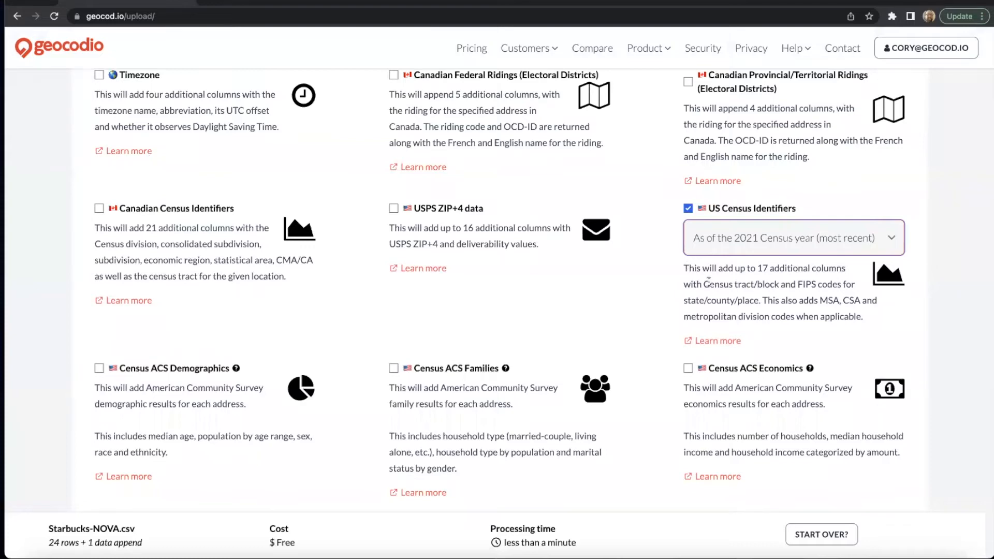
Look through the other data appends offered for the upload, from Timezone to Congressional Districts
scroll(642, 282, down, 5)
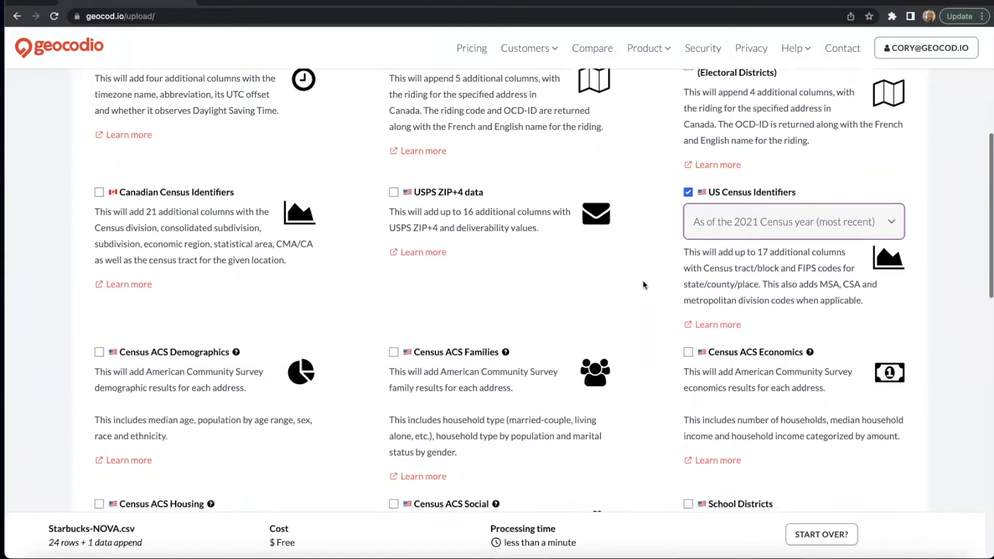
scroll(644, 285, down, 4)
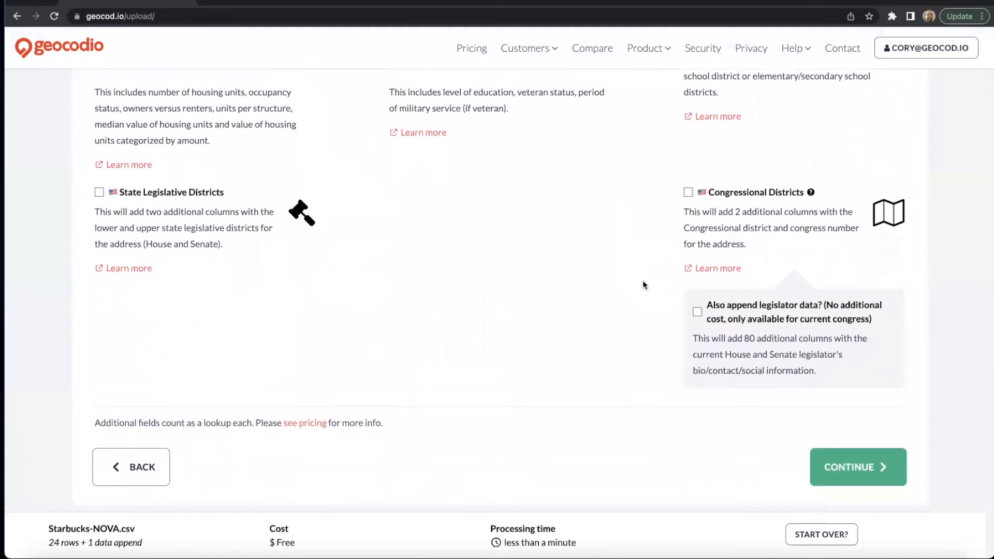
scroll(642, 285, up, 5)
scroll(643, 284, up, 3)
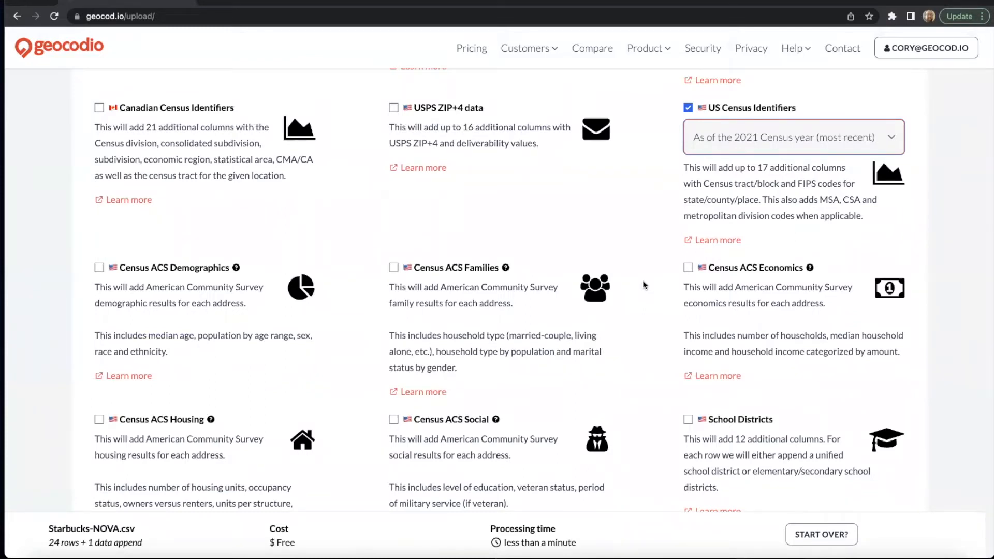
scroll(642, 281, up, 3)
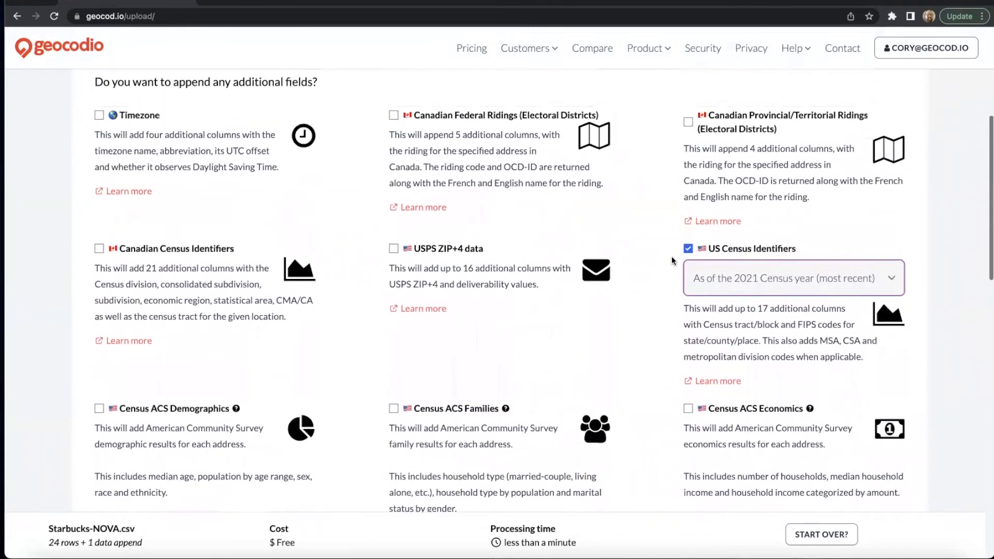
Turn US Census Identifiers off and on again, and try adding Census ACS Demographics as a second append
click(687, 249)
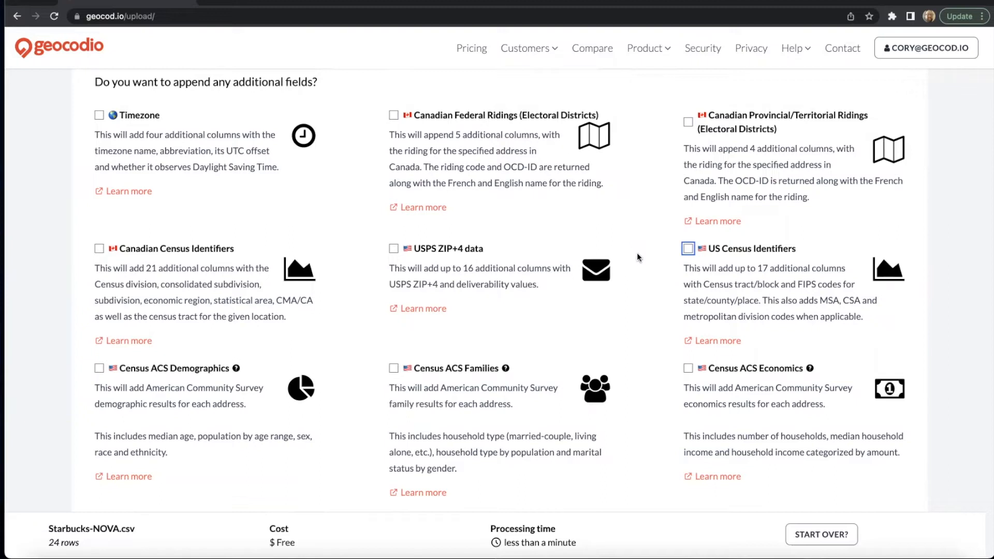
click(688, 248)
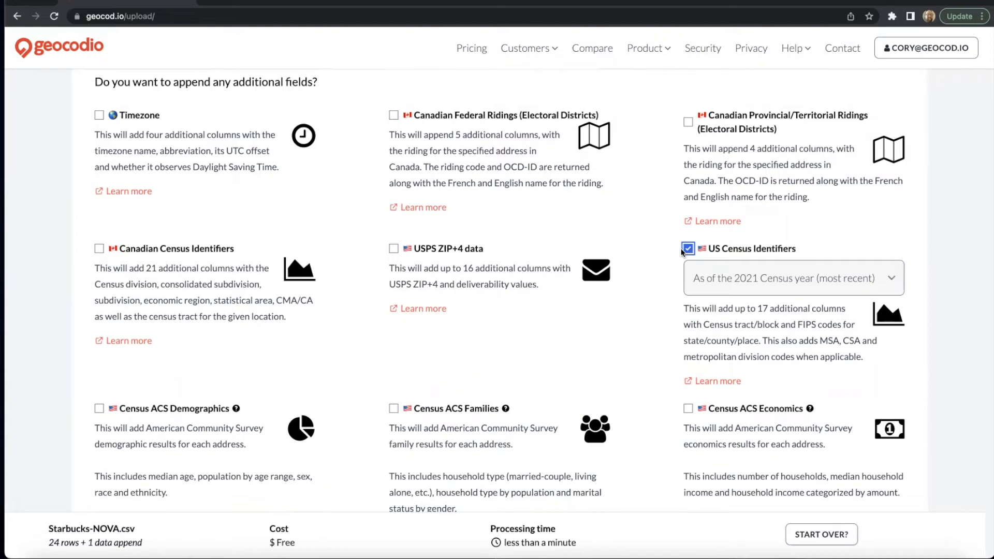
scroll(627, 321, down, 2)
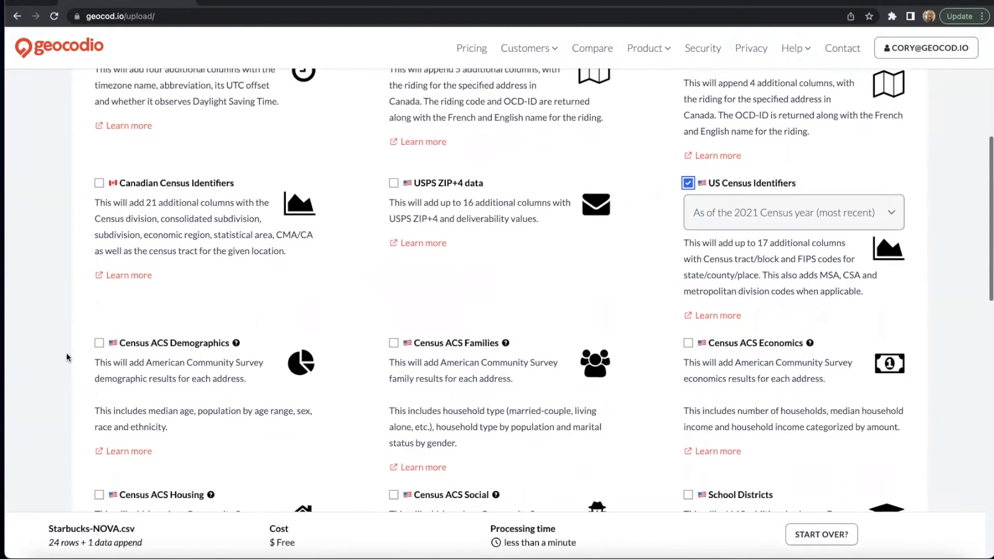
click(98, 337)
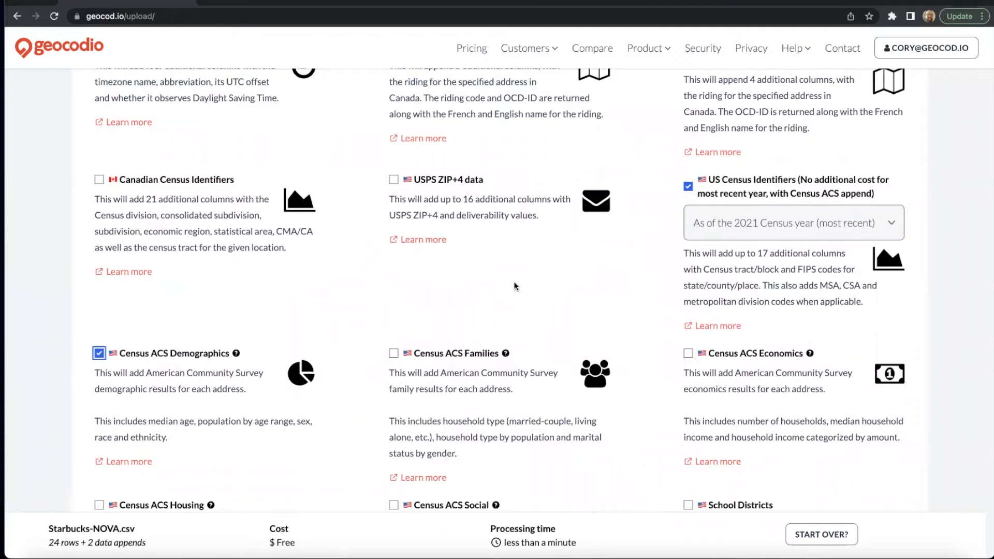
click(100, 353)
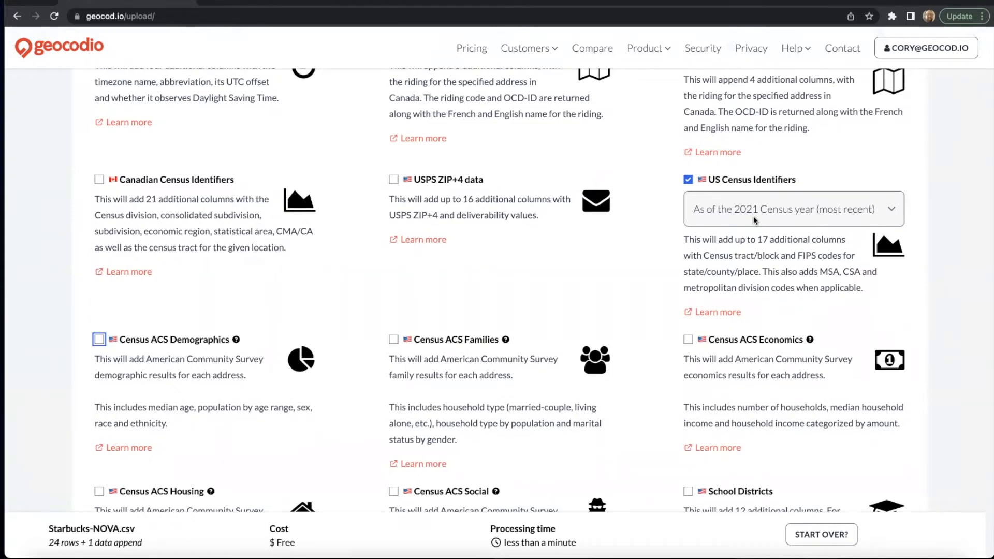
Continue with only US Census Identifiers appended and start processing the Starbucks-NOVA.csv upload
scroll(626, 236, down, 10)
scroll(626, 236, down, 4)
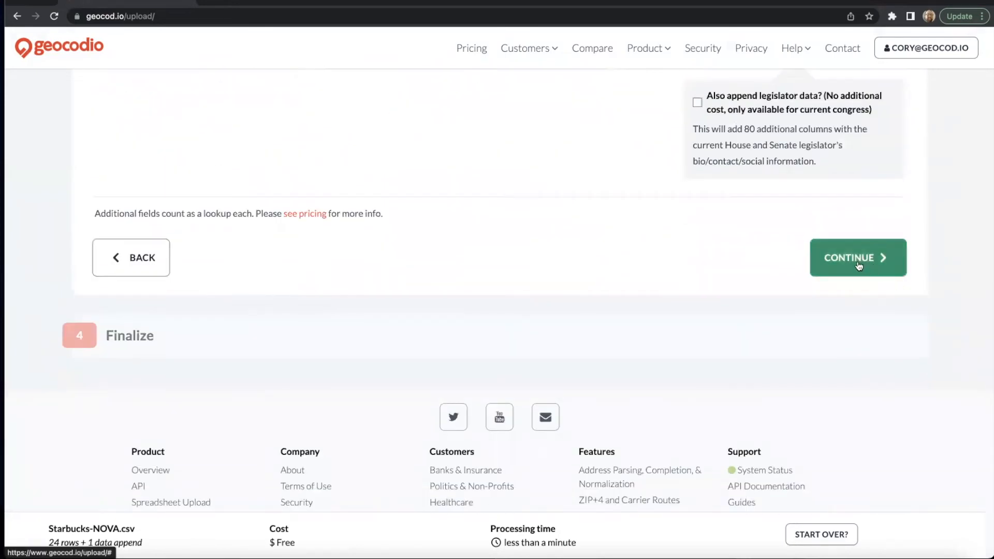
click(858, 262)
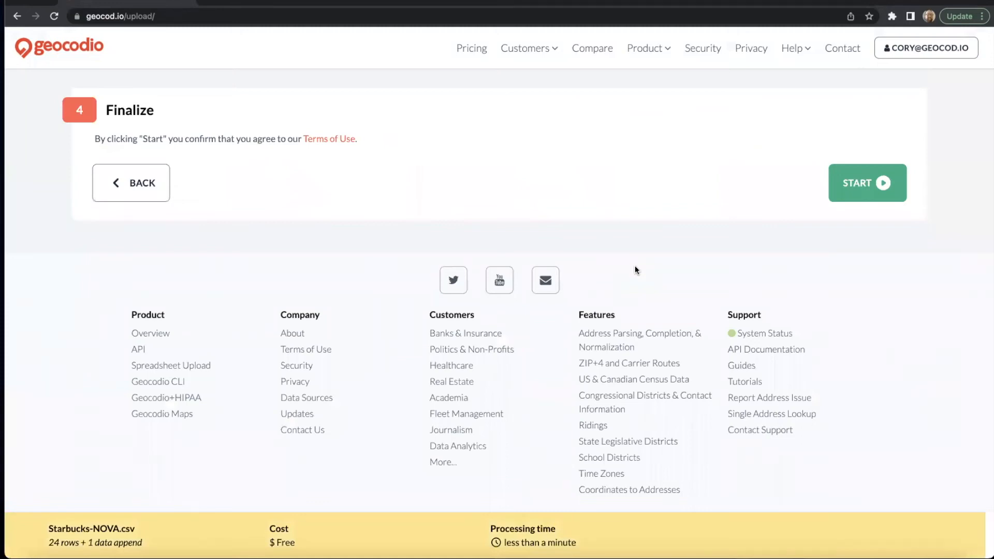
click(863, 186)
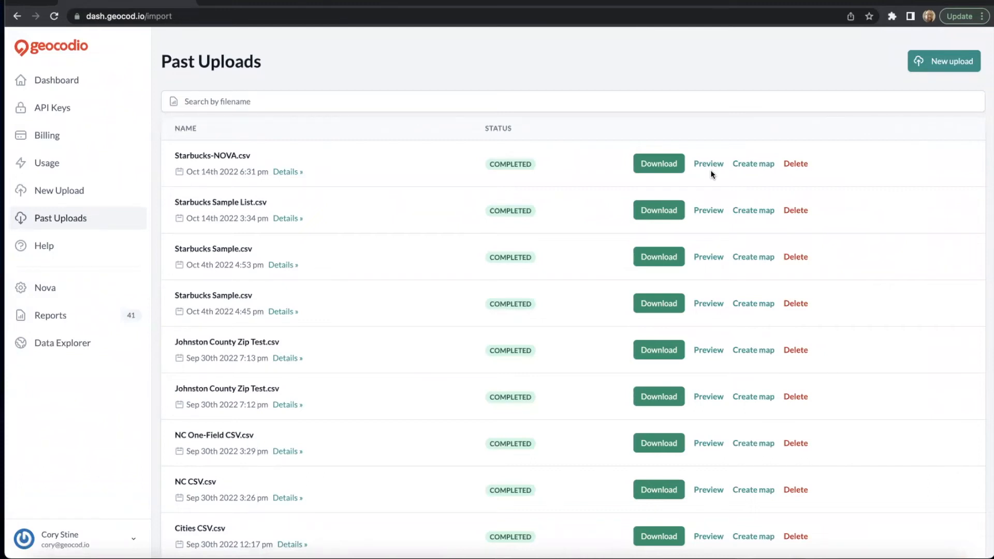
Download the completed Starbucks-NOVA.csv results and open the downloaded file in Numbers
click(663, 166)
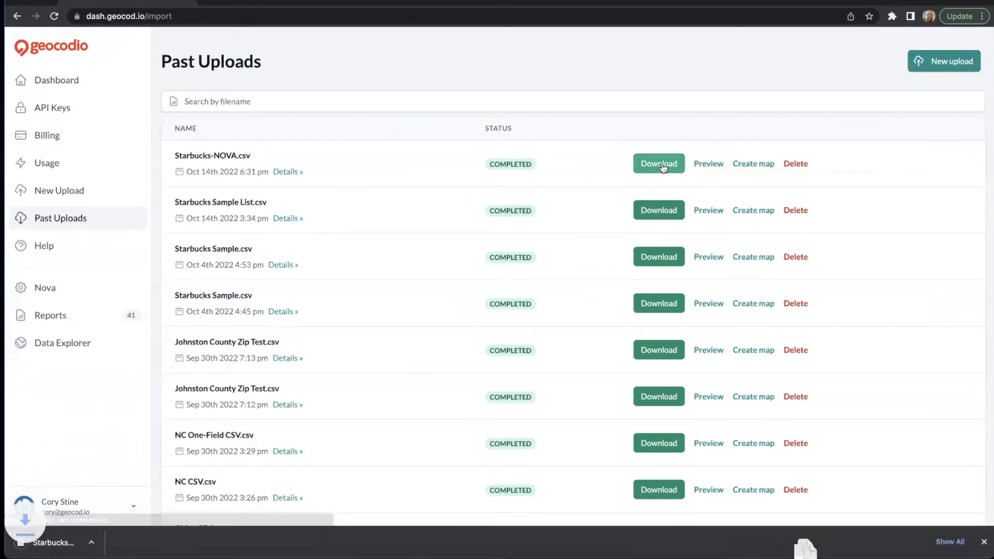
click(78, 543)
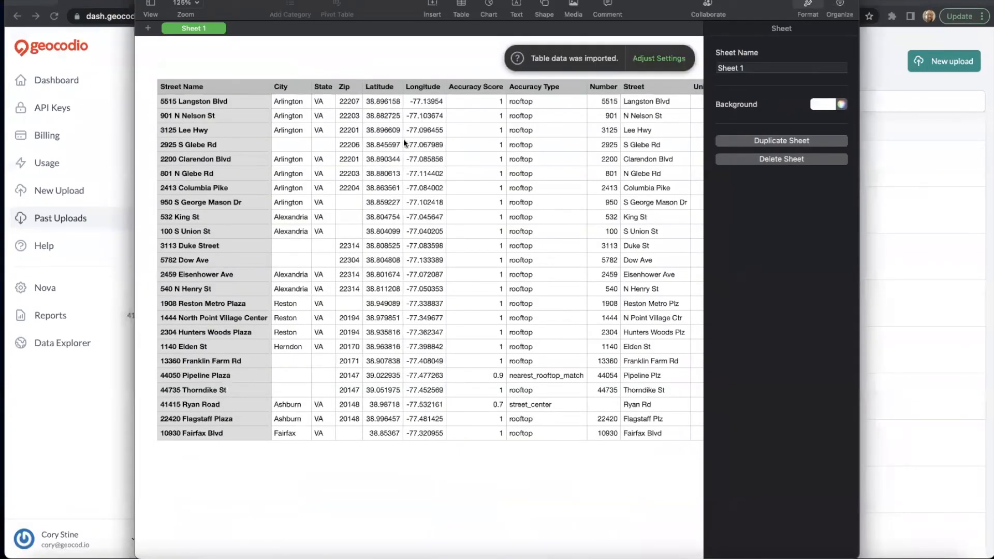
Review the latitude, longitude, accuracy score, accuracy type and parsed address columns in the geocoded sheet
scroll(403, 139, right, 3)
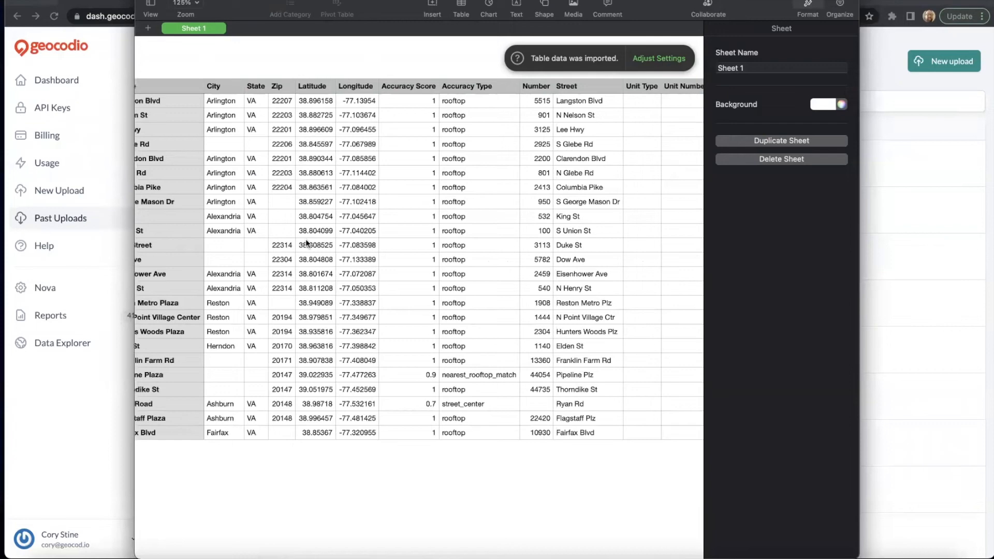
scroll(585, 276, right, 3)
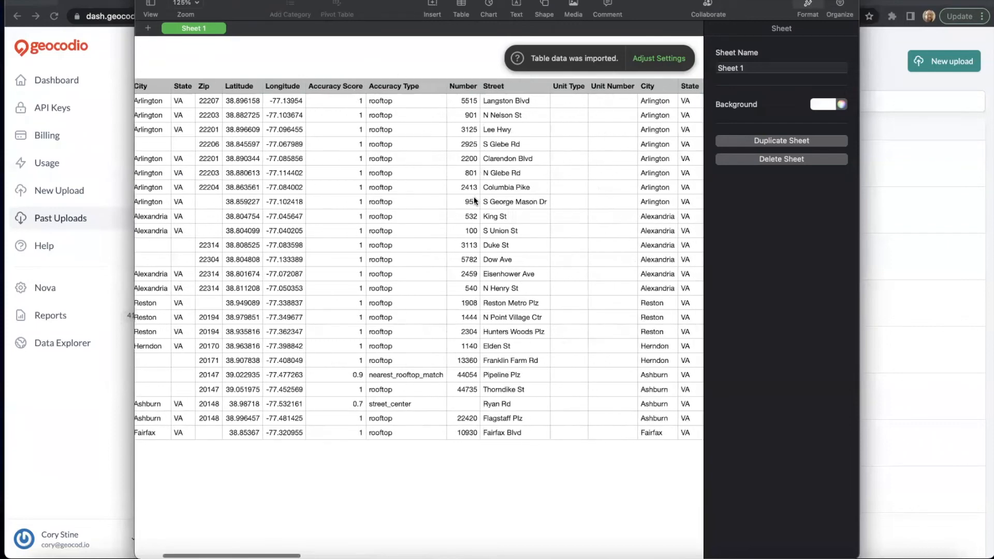
scroll(474, 200, right, 3)
scroll(475, 201, right, 15)
scroll(474, 201, right, 8)
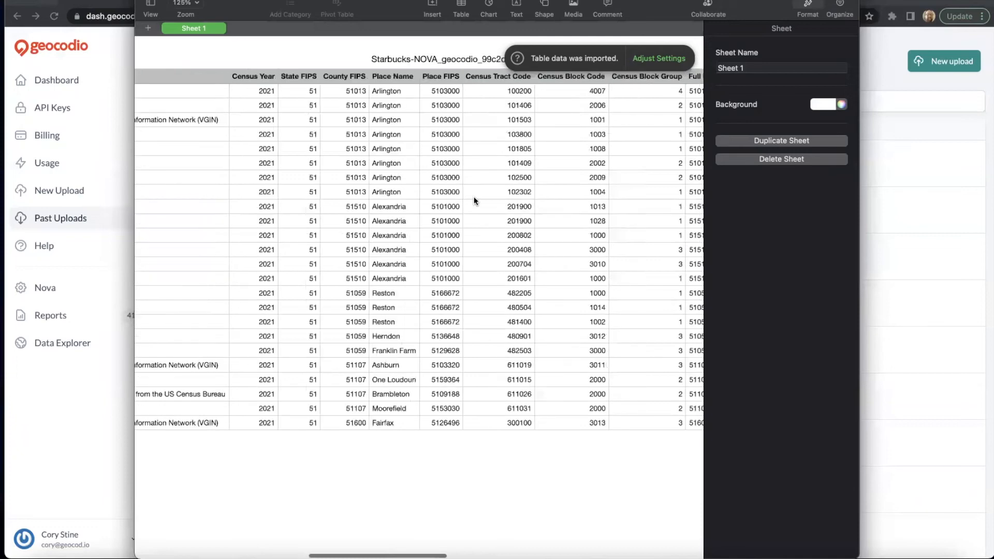
Examine the appended Census columns, including FIPS codes, tract, block and block group, and metro area name, for the geocoded addresses
scroll(474, 193, right, 3)
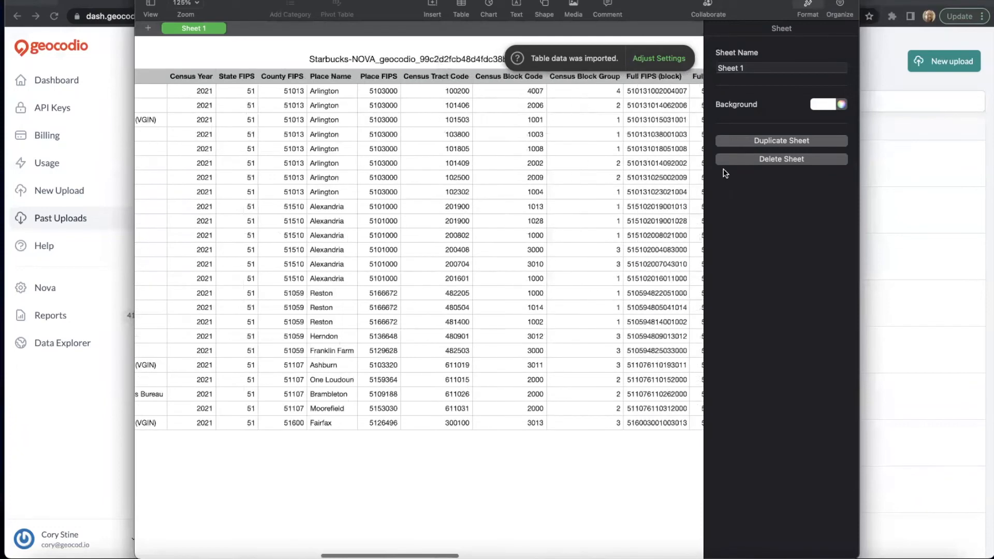
scroll(285, 85, left, 1)
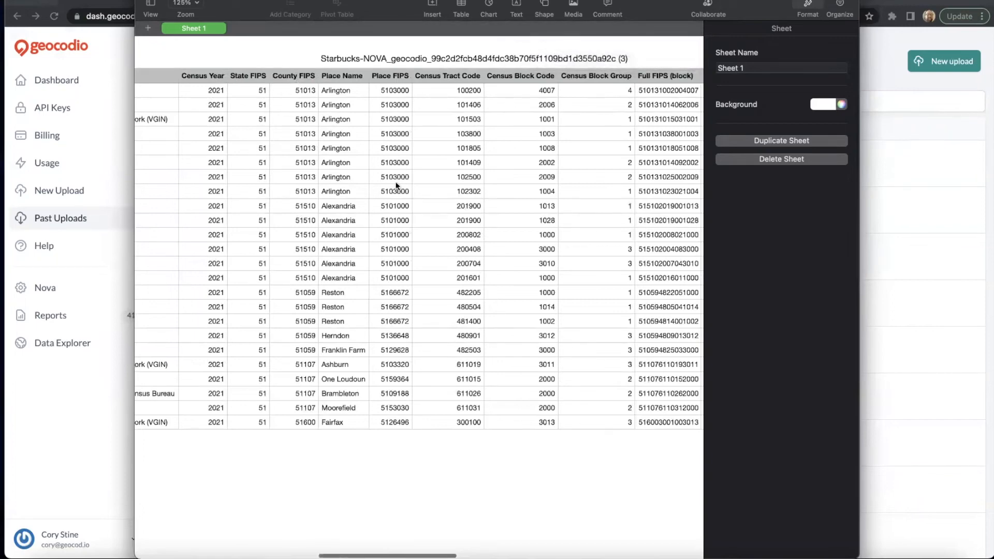
scroll(526, 218, right, 5)
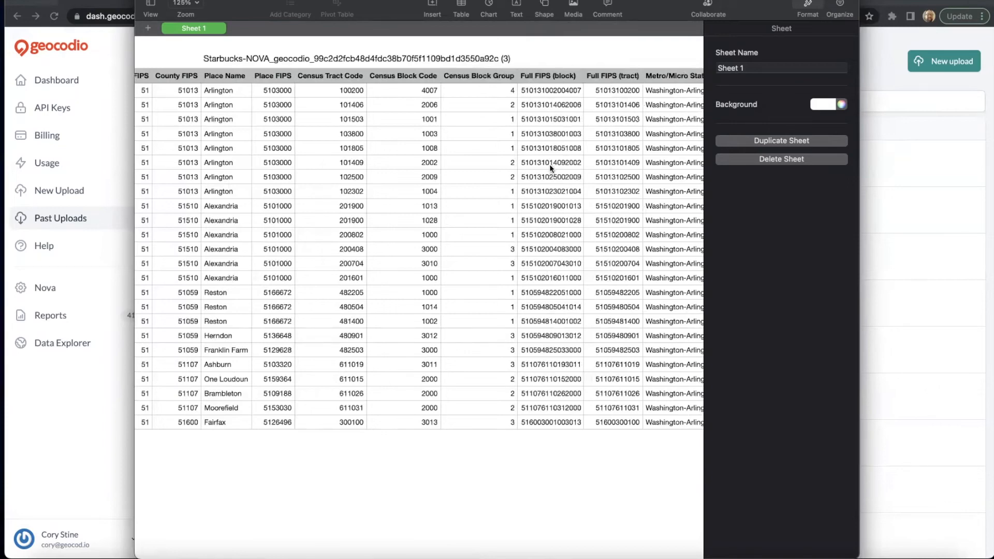
scroll(549, 163, right, 15)
scroll(549, 164, left, 12)
scroll(550, 168, left, 5)
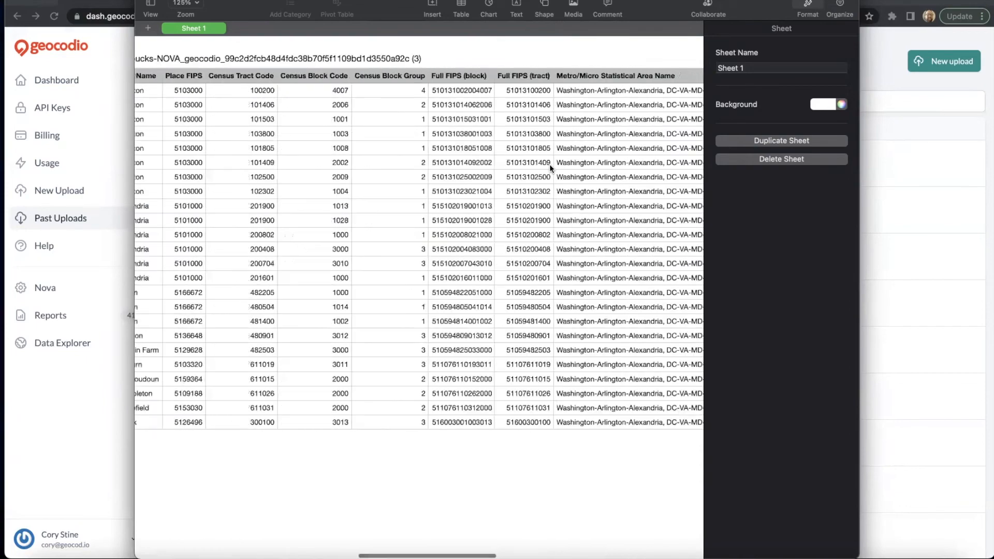
scroll(549, 167, left, 8)
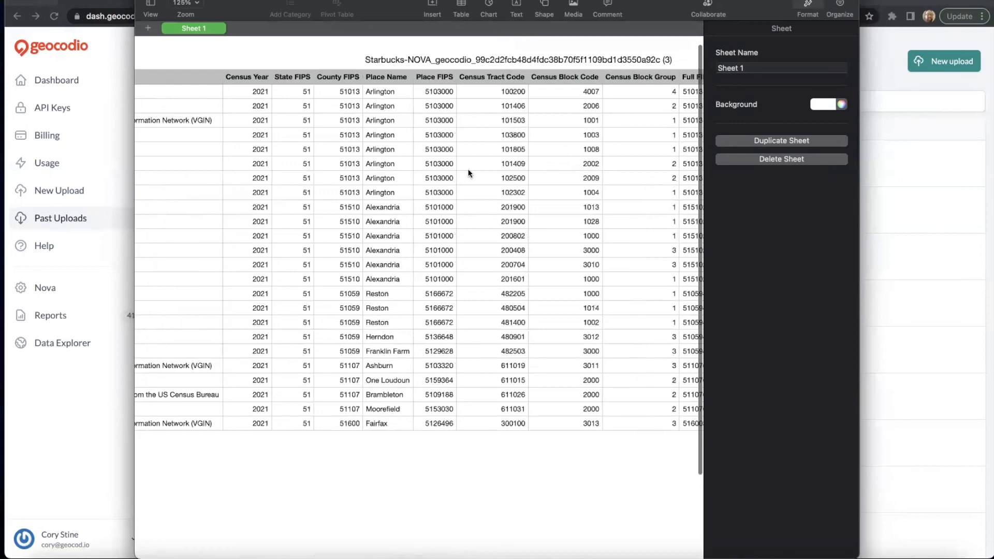
scroll(468, 174, right, 1)
scroll(471, 166, down, 1)
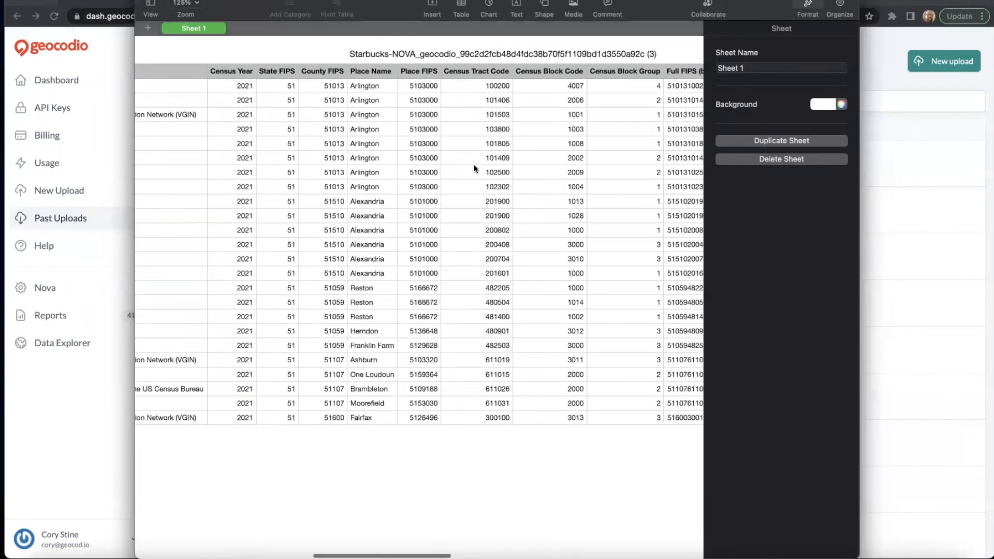
scroll(474, 158, left, 3)
scroll(474, 158, left, 15)
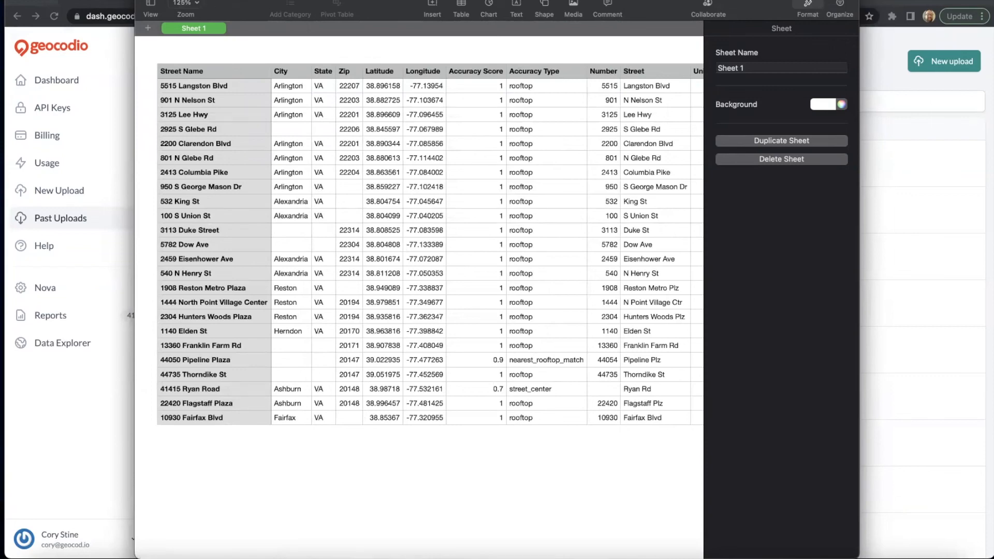
Minimize the results spreadsheet and open geocod.io/try in Chrome at the single-address geocoding form
key(super+m)
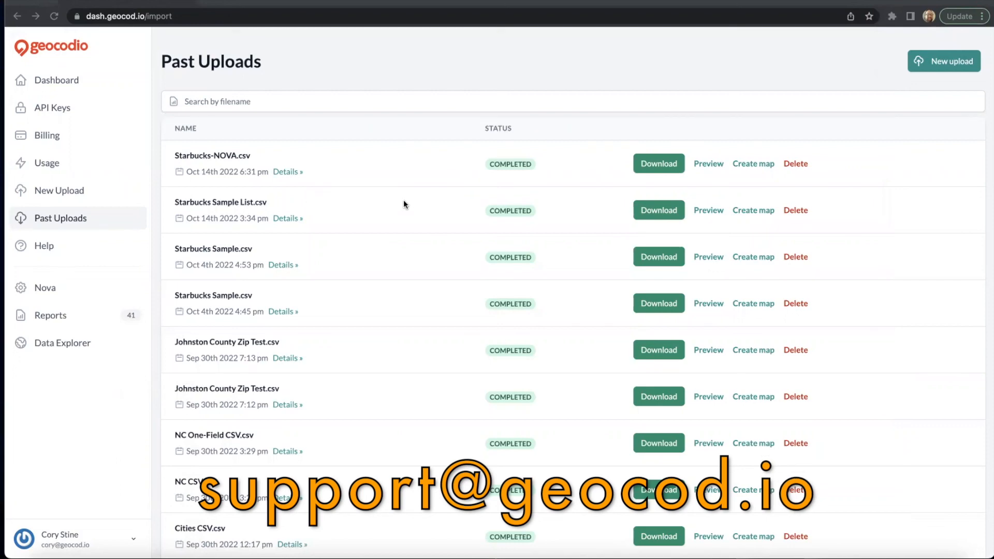
click(189, 16)
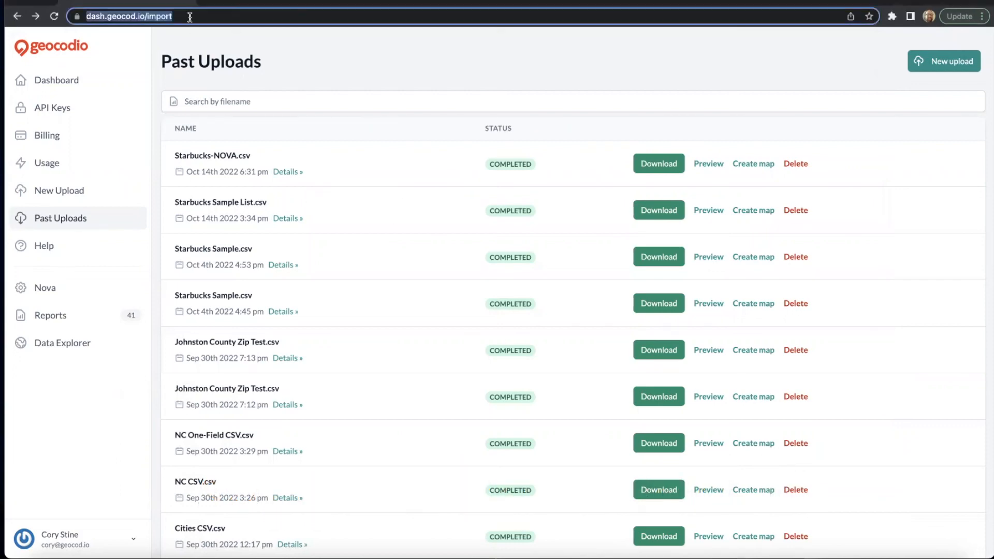
text(ge)
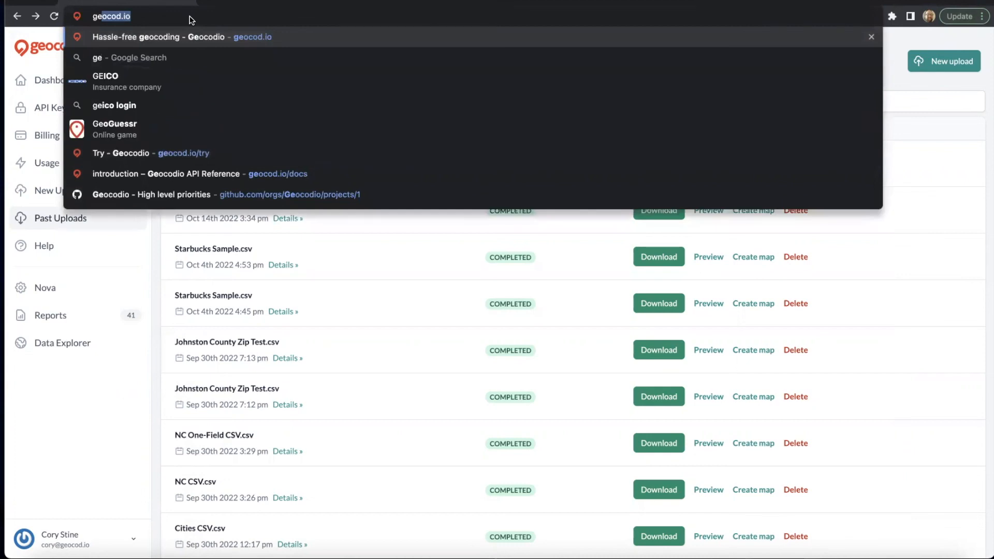
text(ocod.io)
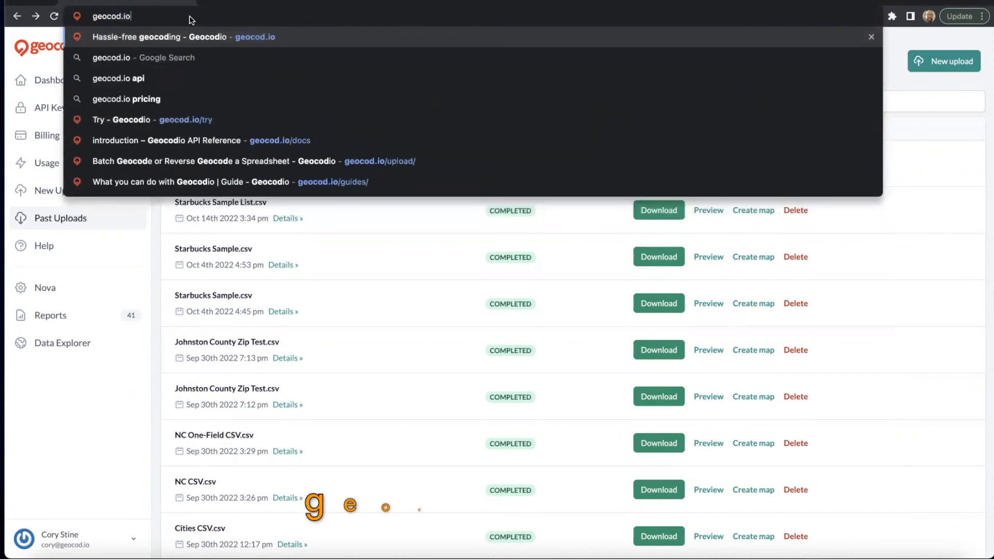
text(/try)
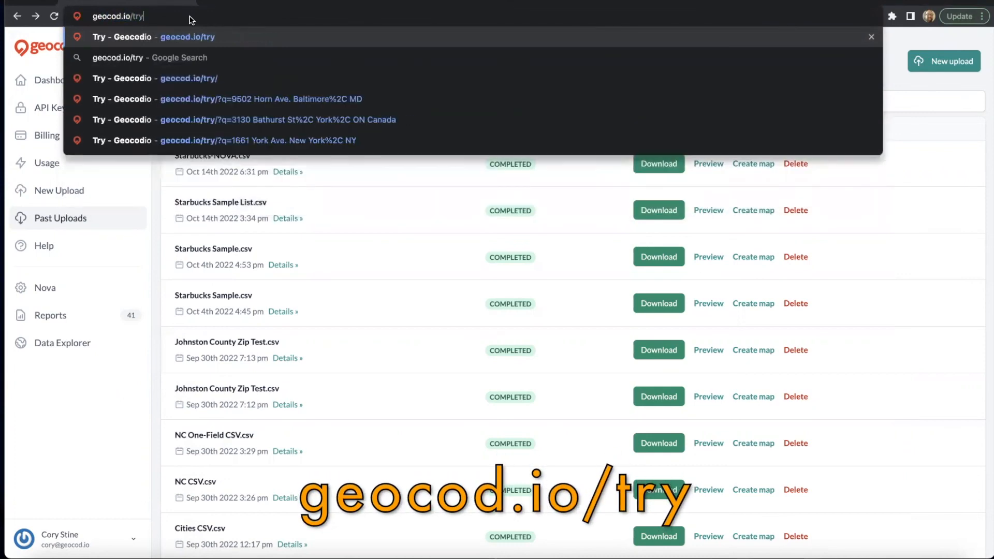
key(Return)
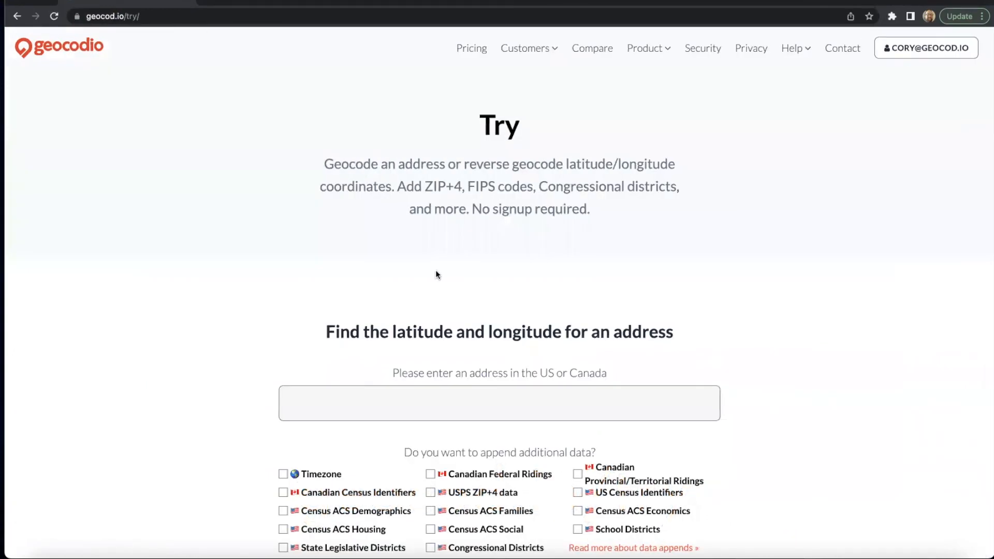
scroll(436, 272, down, 2)
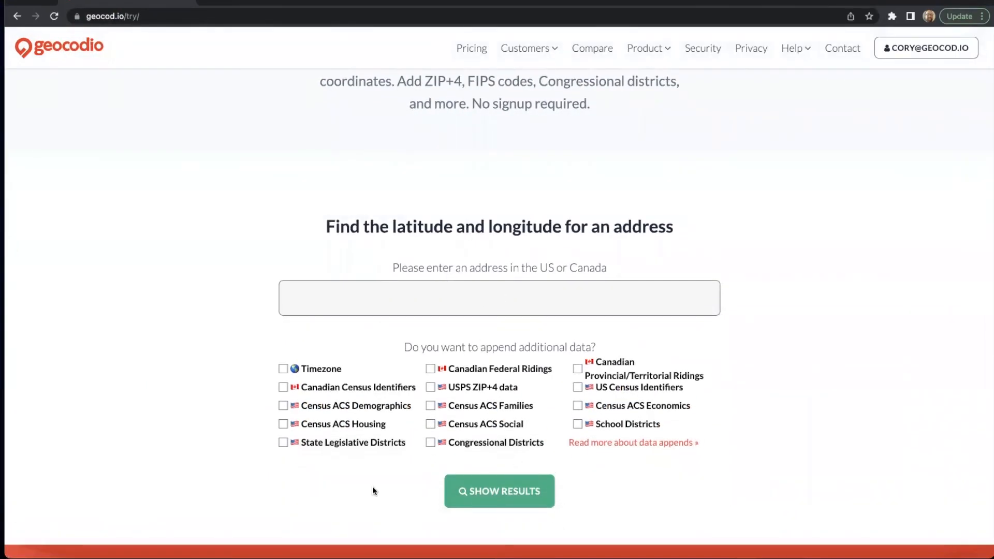
scroll(414, 408, down, 1)
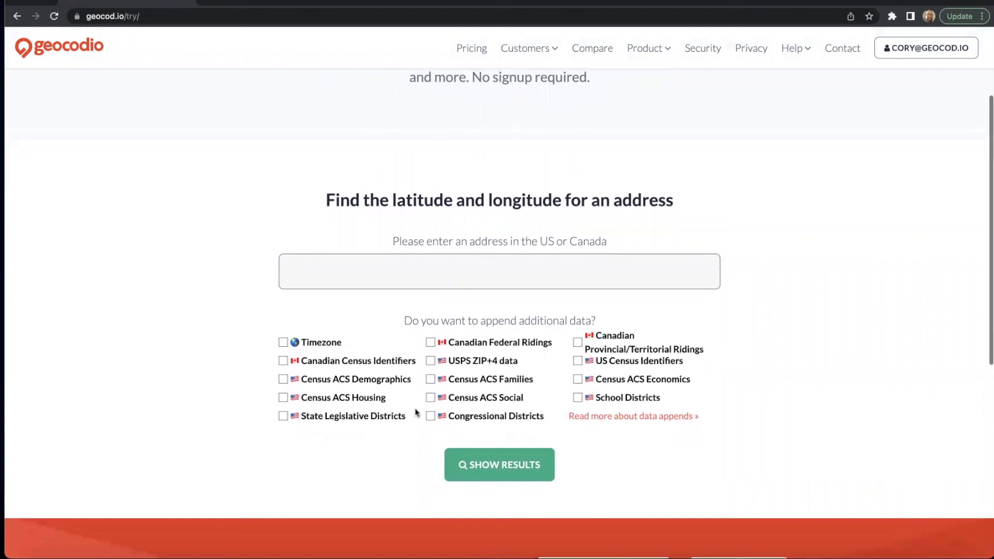